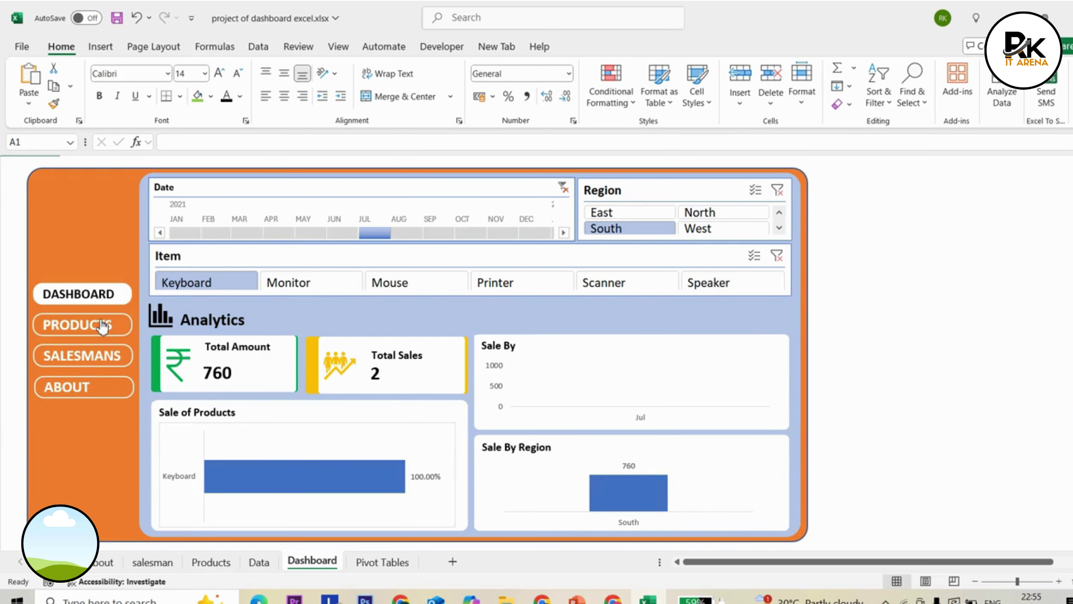
Step: Review the dashboard's Products, Salesmans and About pages, and open the Data sheet with the source sales records
{"action": "left_click", "coordinate": [100, 326]}
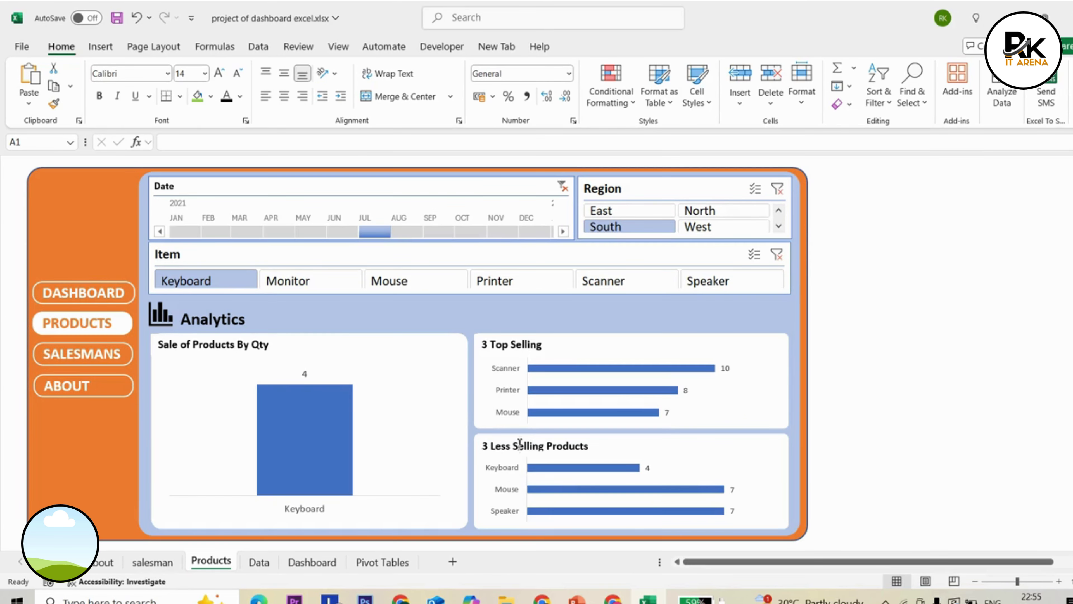
{"action": "left_click", "coordinate": [89, 360]}
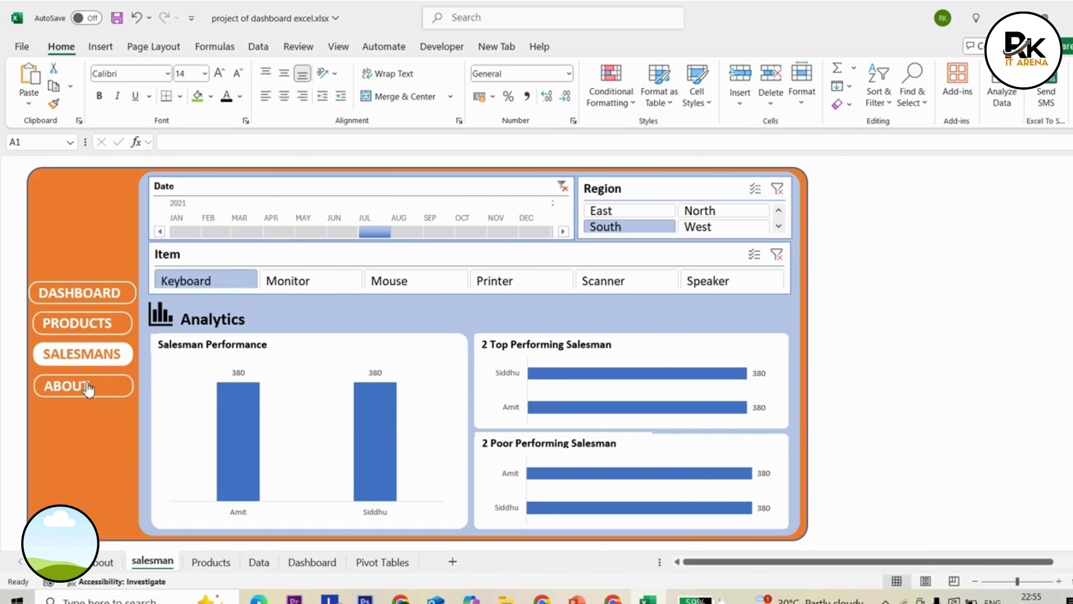
{"action": "left_click", "coordinate": [69, 388]}
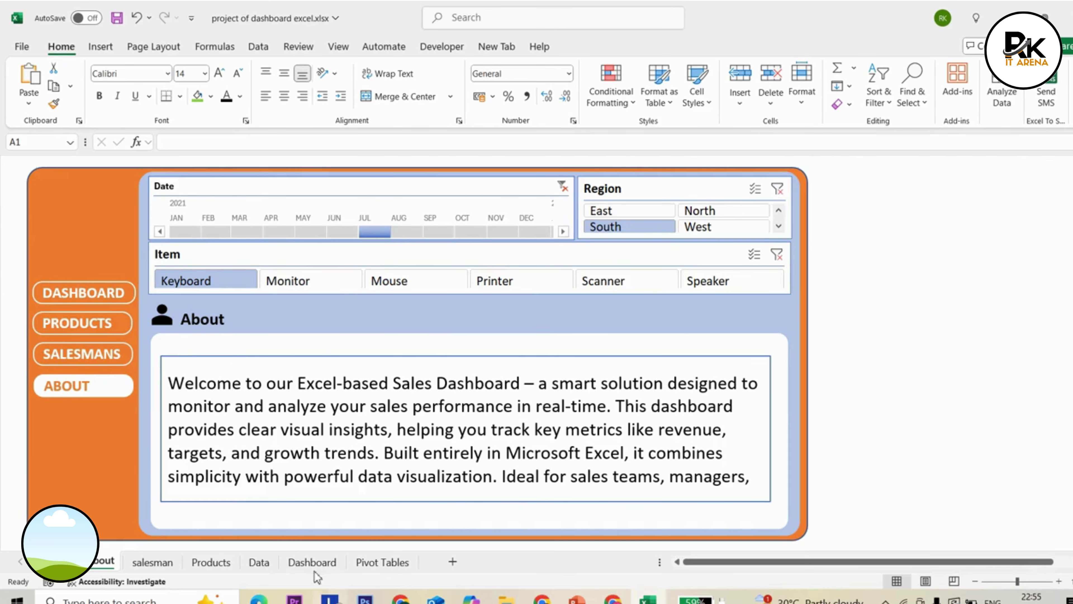
{"action": "left_click", "coordinate": [259, 563]}
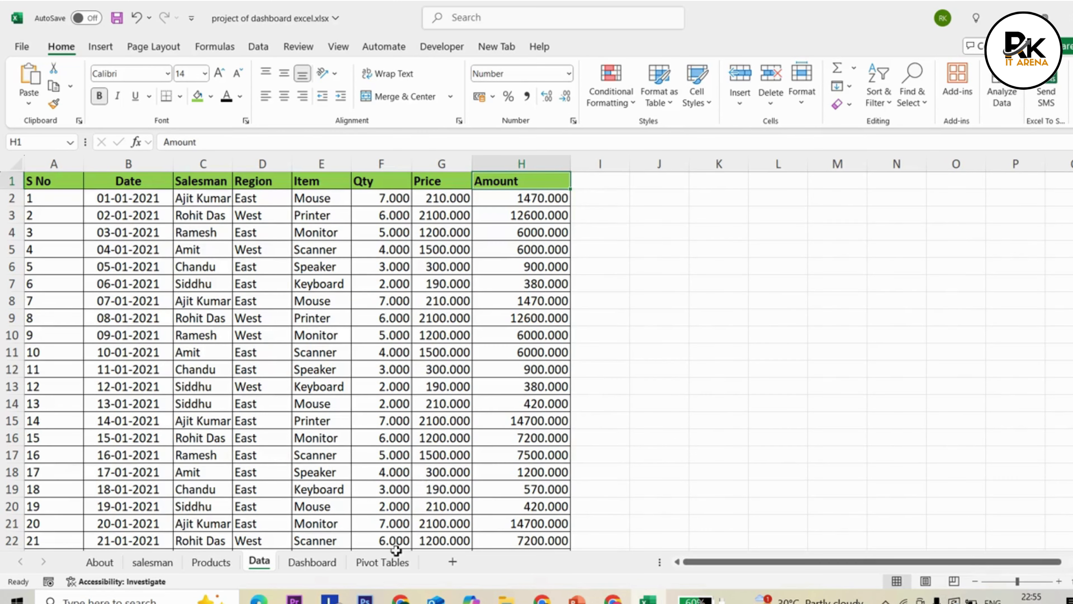
Step: Open the Pivot Tables sheet and inspect the fields of the pivot table summing Amount by month
{"action": "left_click", "coordinate": [385, 561]}
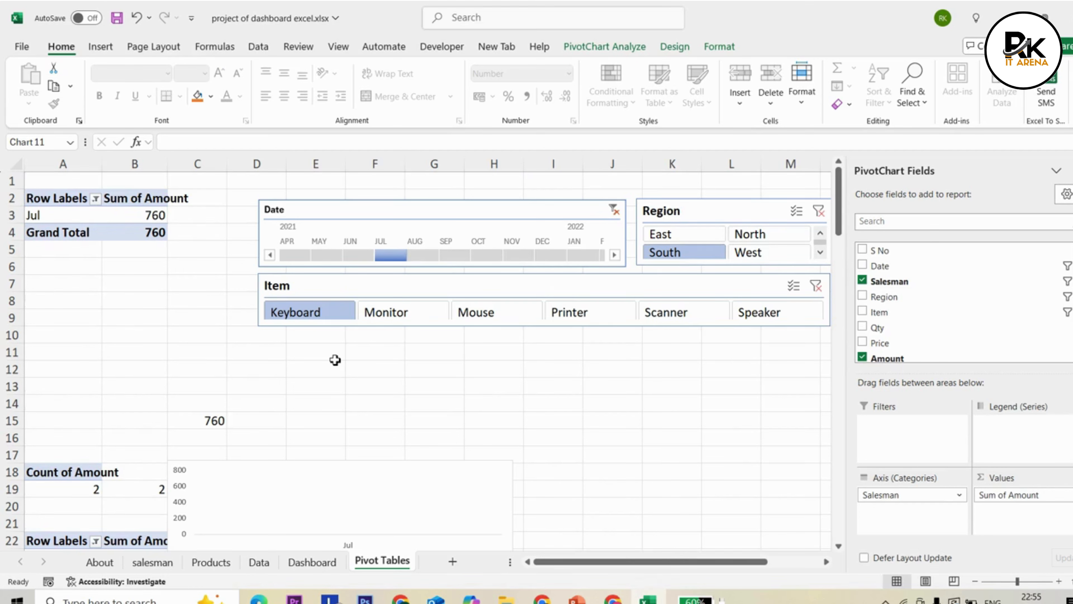
{"action": "left_click", "coordinate": [45, 204]}
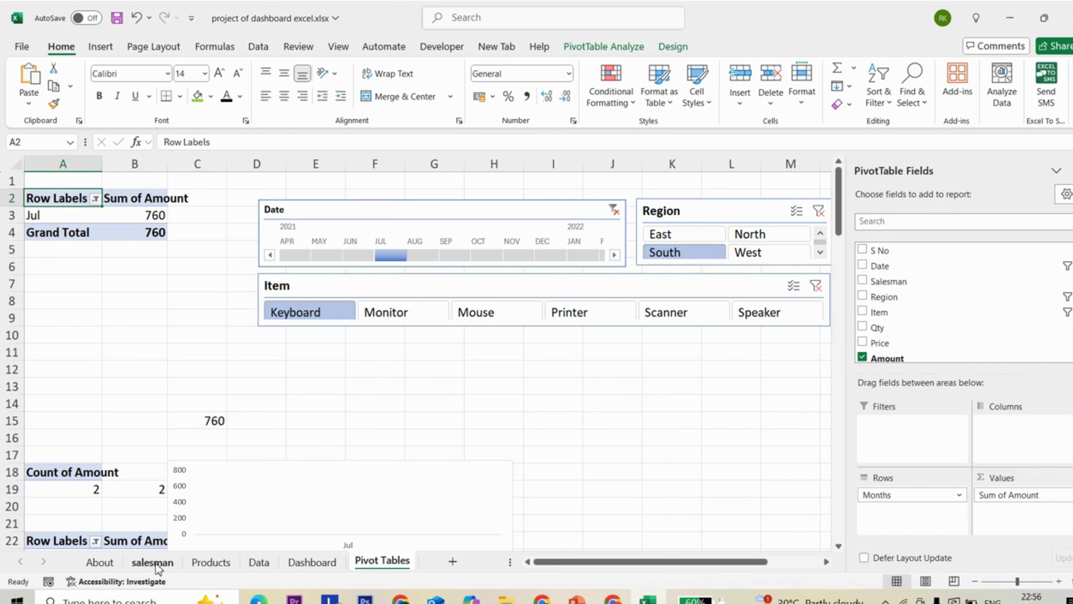
{"action": "scroll", "coordinate": [111, 464], "scroll_direction": "down", "scroll_amount": 4}
{"action": "scroll", "coordinate": [130, 385], "scroll_direction": "down", "scroll_amount": 4}
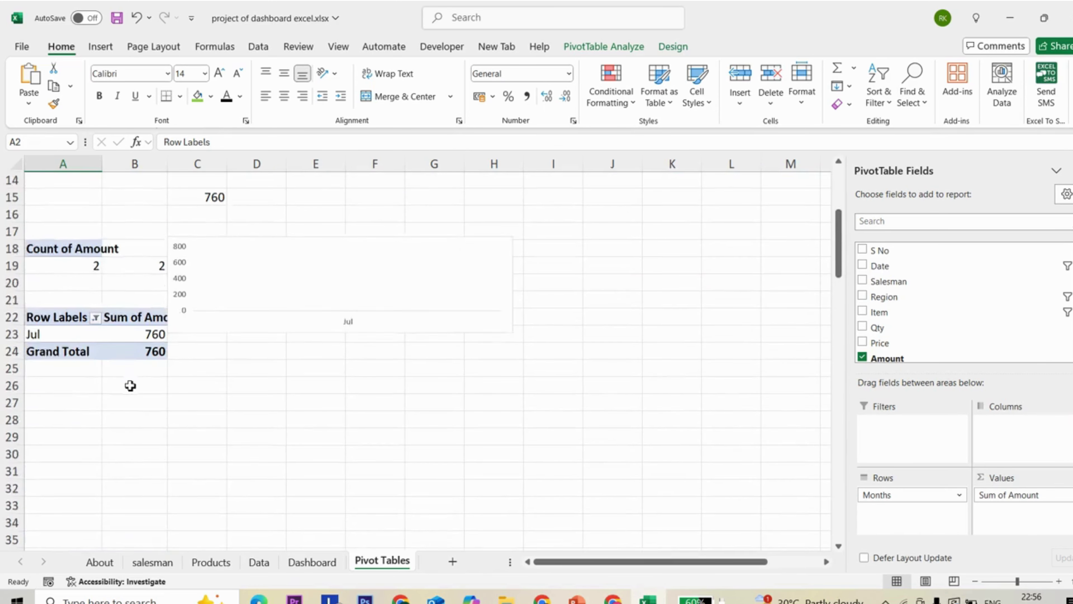
Step: Inspect the pivot table summing Amount by Region at A40 and the Region slicer that filters it
{"action": "left_click", "coordinate": [55, 369]}
{"action": "left_click", "coordinate": [54, 439]}
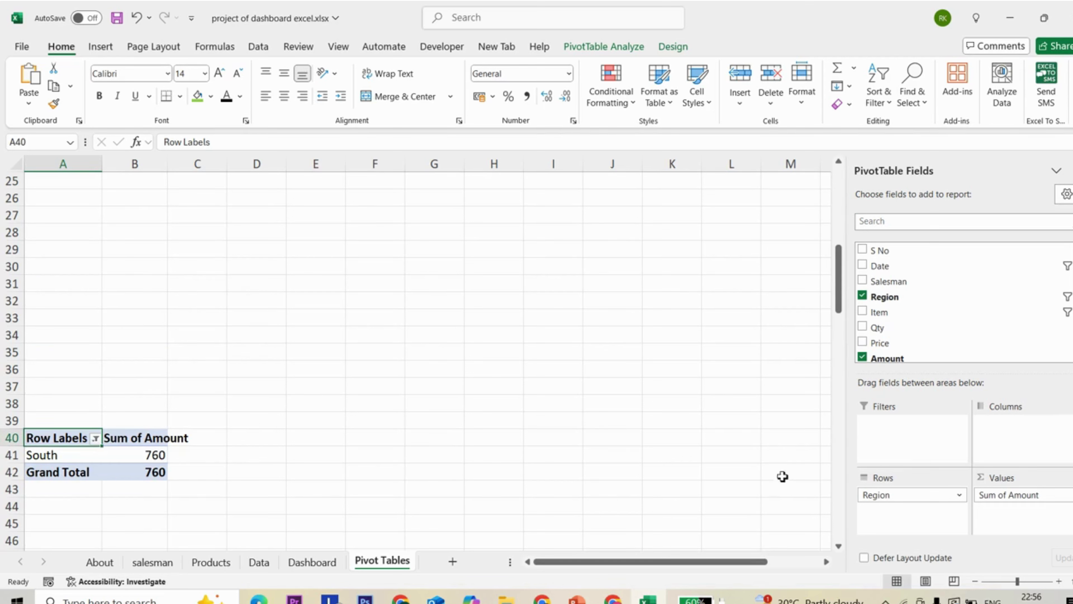
{"action": "left_click", "coordinate": [96, 439]}
{"action": "left_click", "coordinate": [279, 429]}
{"action": "scroll", "coordinate": [482, 431], "scroll_direction": "up", "scroll_amount": 7}
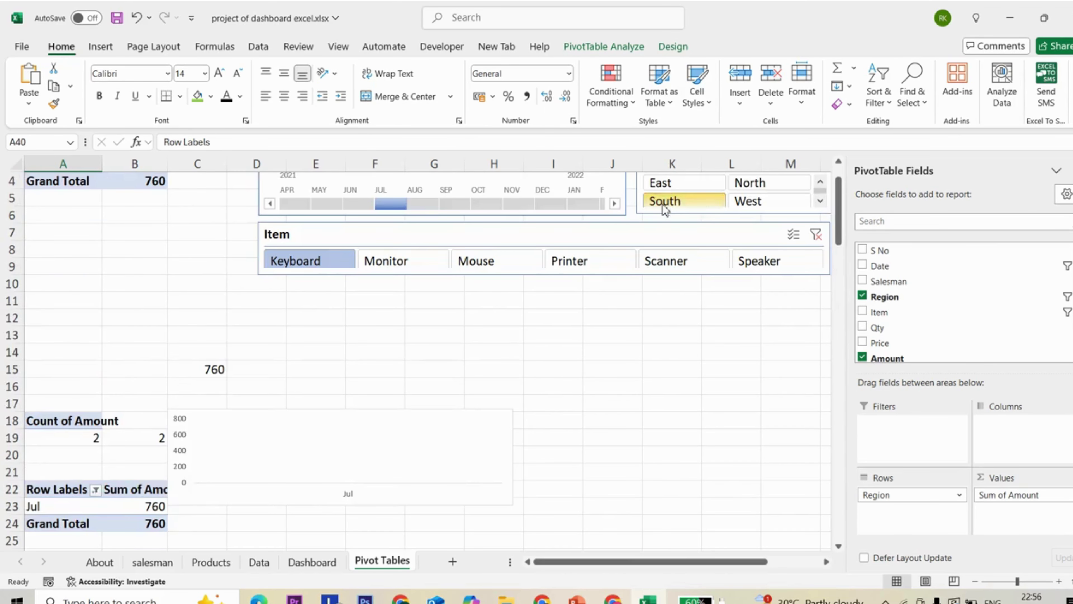
{"action": "scroll", "coordinate": [262, 539], "scroll_direction": "down", "scroll_amount": 13}
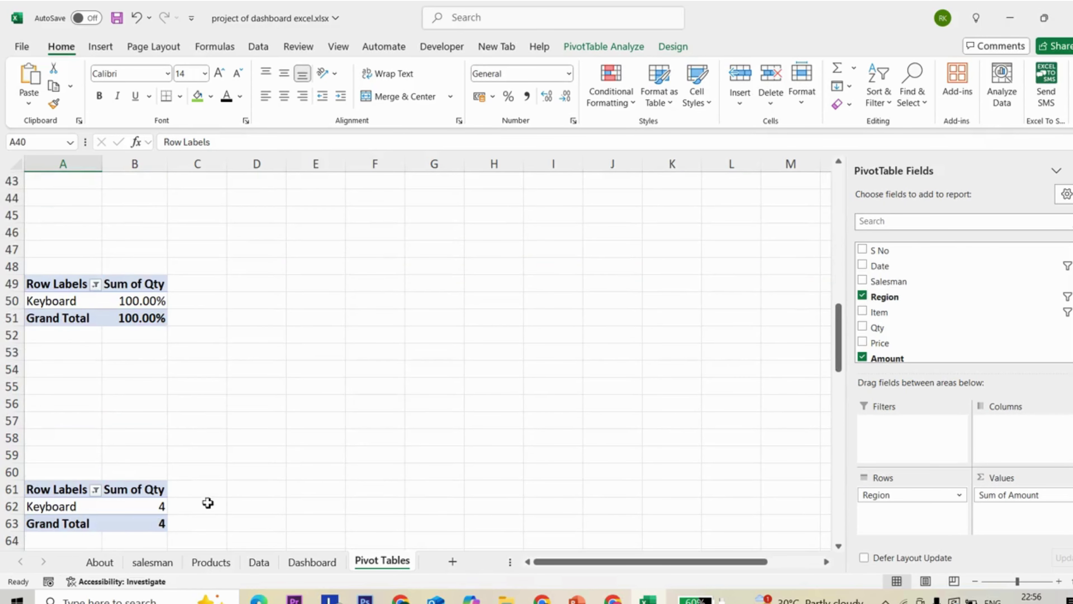
Step: Examine the item quantity pivot tables, comparing the percentage version at A49 with the plain quantity version at A61 and the two three-item tables
{"action": "left_click", "coordinate": [69, 287]}
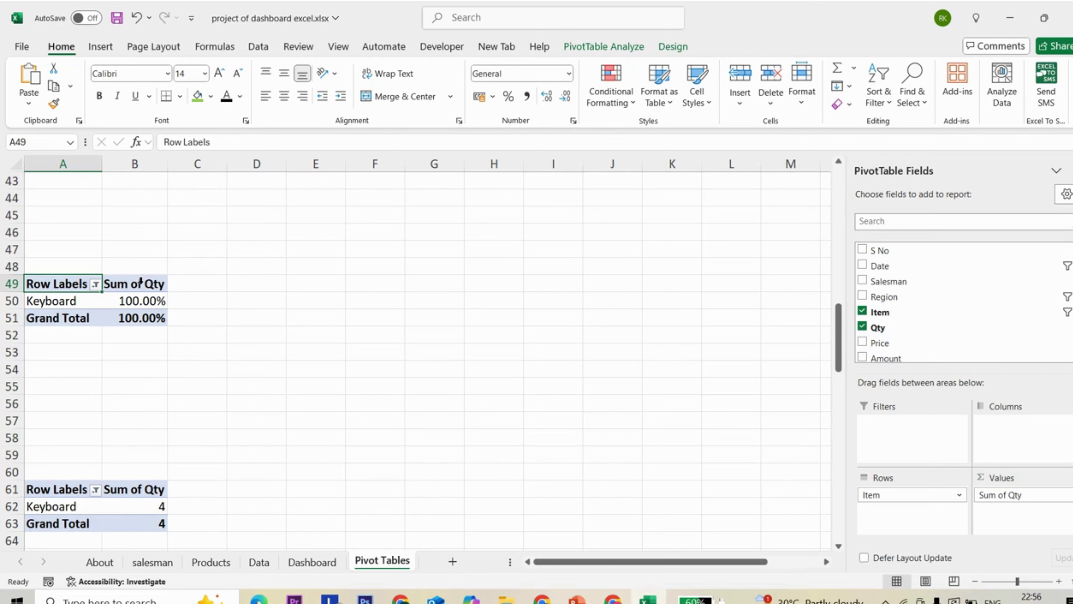
{"action": "left_click", "coordinate": [159, 301]}
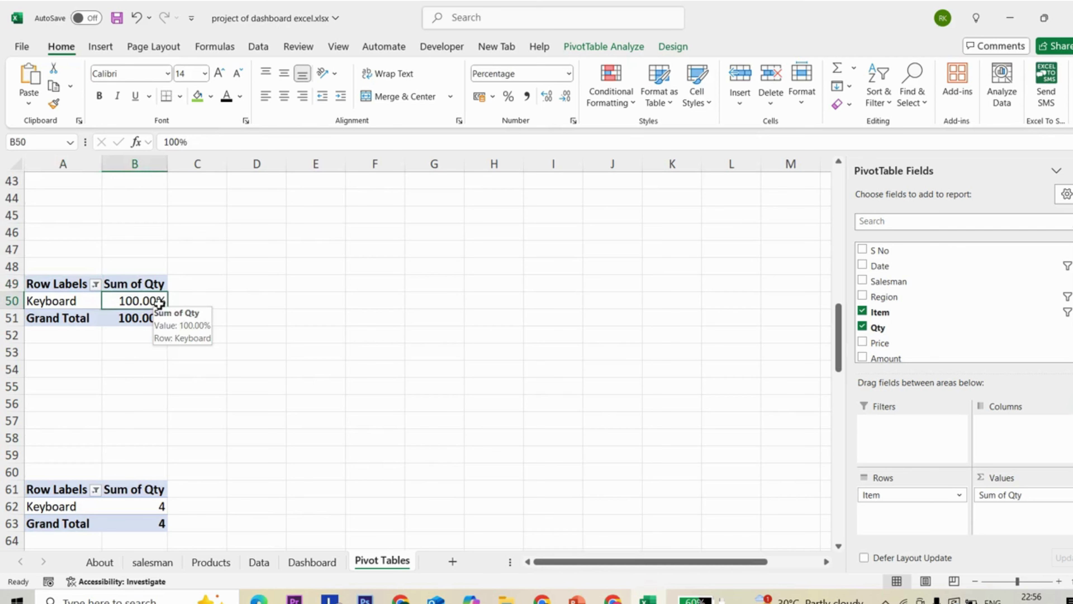
{"action": "left_click", "coordinate": [162, 513]}
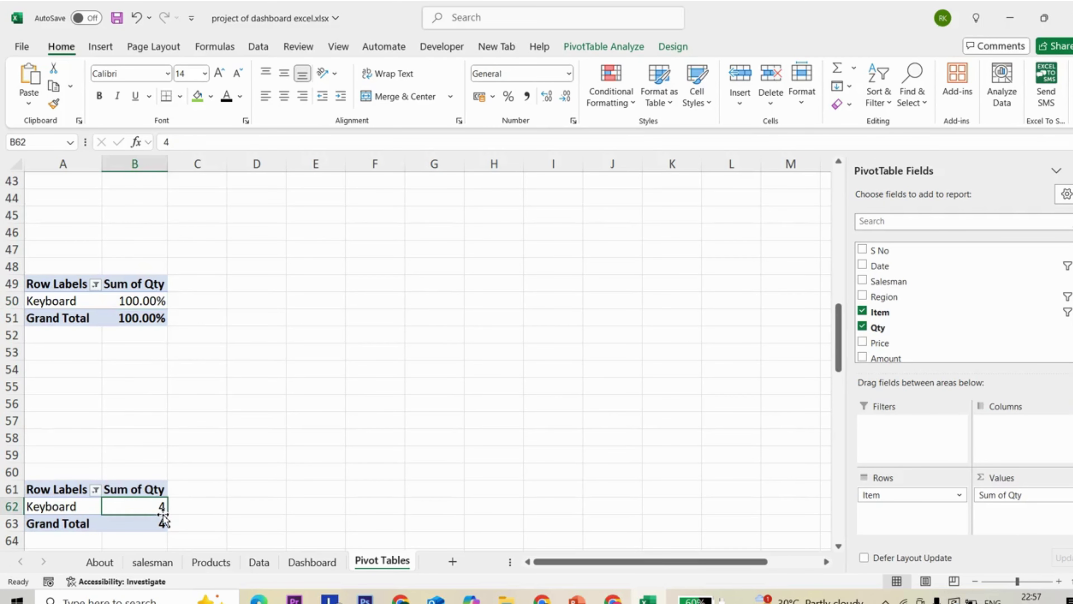
{"action": "scroll", "coordinate": [163, 518], "scroll_direction": "down", "scroll_amount": 5}
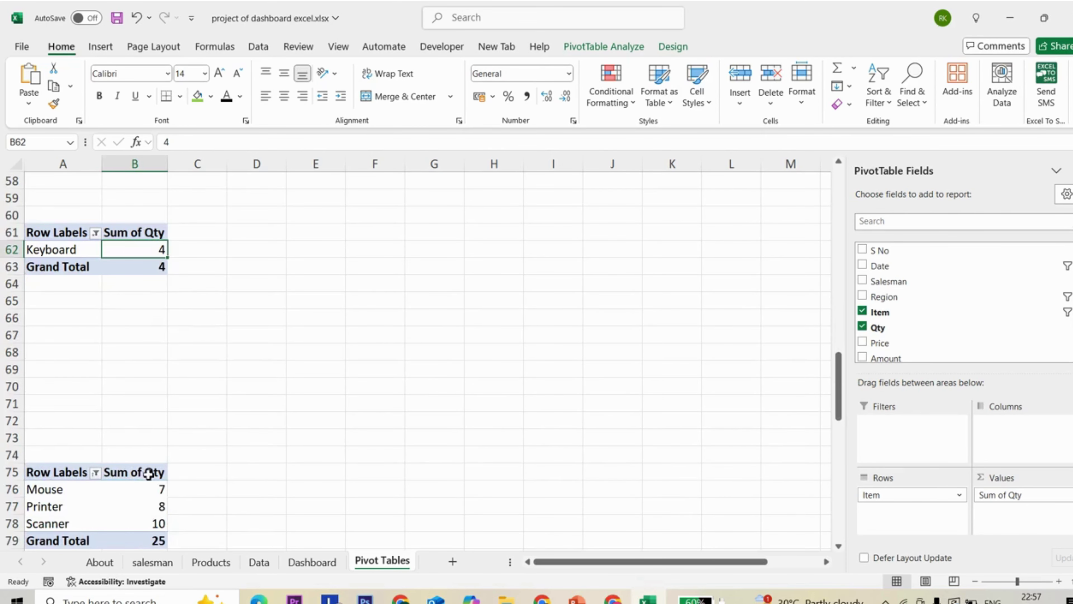
{"action": "scroll", "coordinate": [143, 470], "scroll_direction": "down", "scroll_amount": 3}
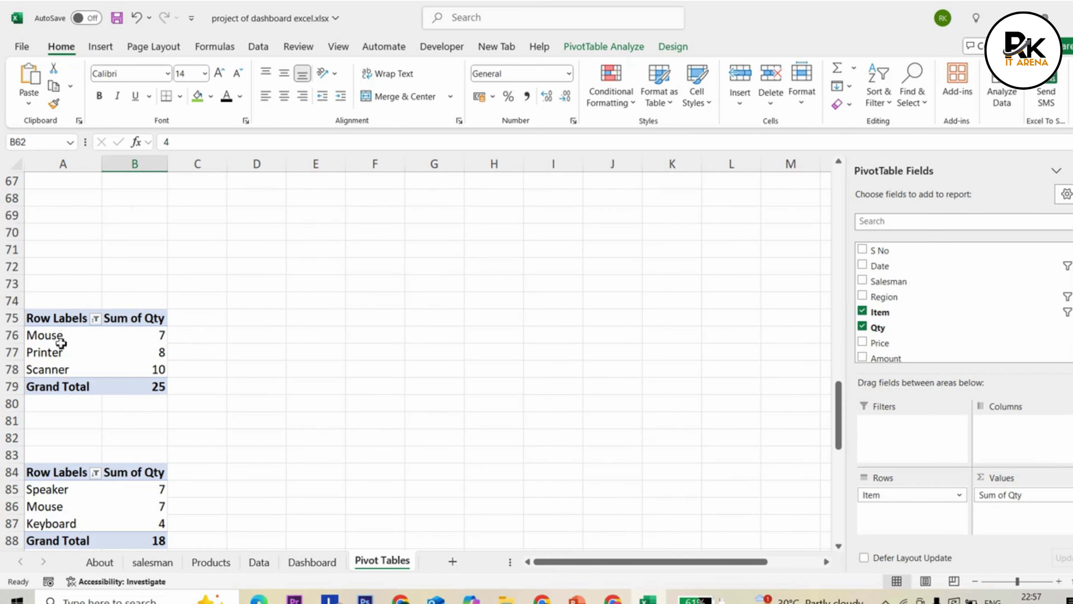
{"action": "scroll", "coordinate": [57, 400], "scroll_direction": "down", "scroll_amount": 2}
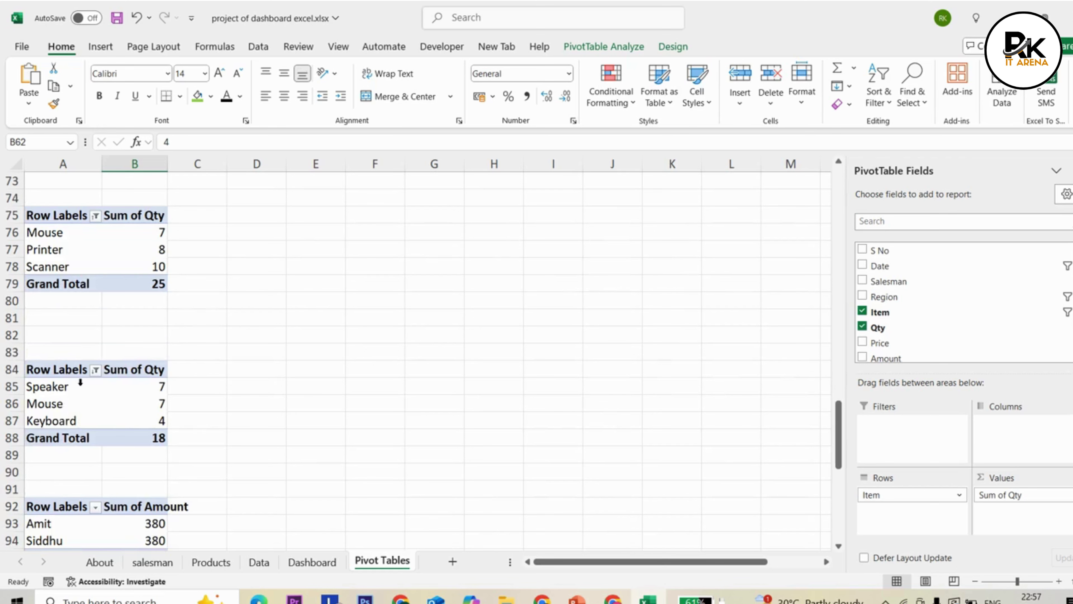
Step: Check the Top 10 value filter settings of the item quantity pivot table at A84
{"action": "left_click", "coordinate": [95, 370]}
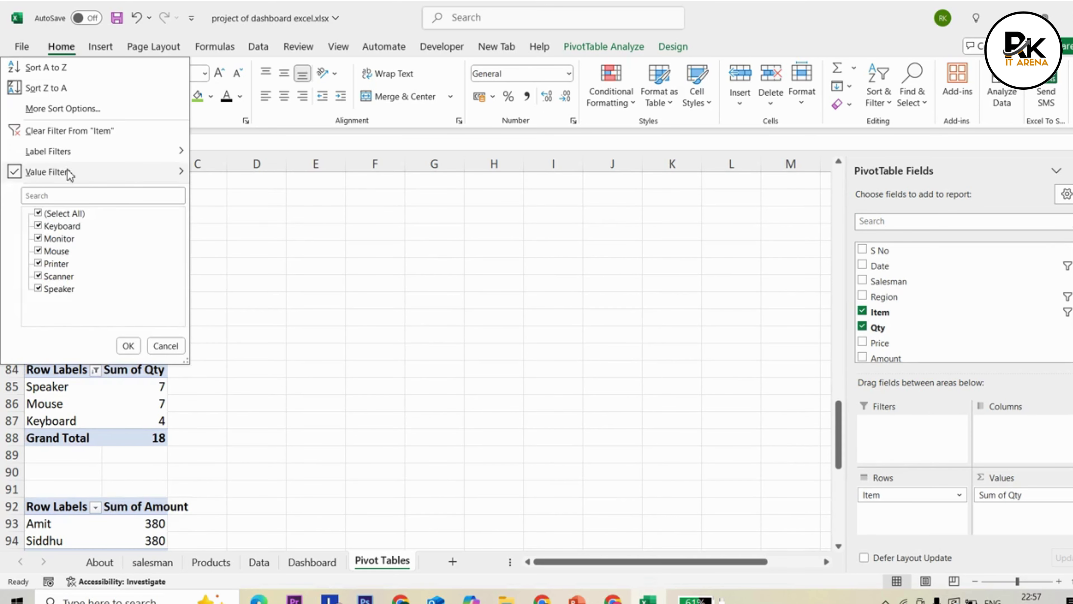
{"action": "mouse_move", "coordinate": [67, 171]}
{"action": "left_click", "coordinate": [251, 365]}
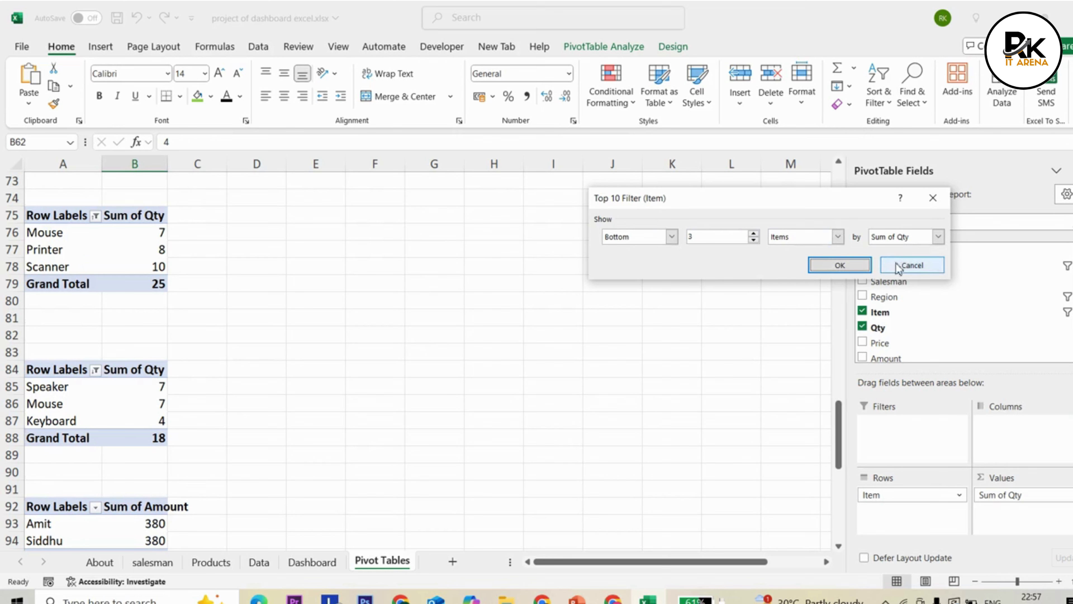
{"action": "left_click", "coordinate": [839, 265]}
Step: Try applying a Top 10 value filter showing the top 3 items by Sum of Qty to the pivot table at A75
{"action": "left_click", "coordinate": [96, 216]}
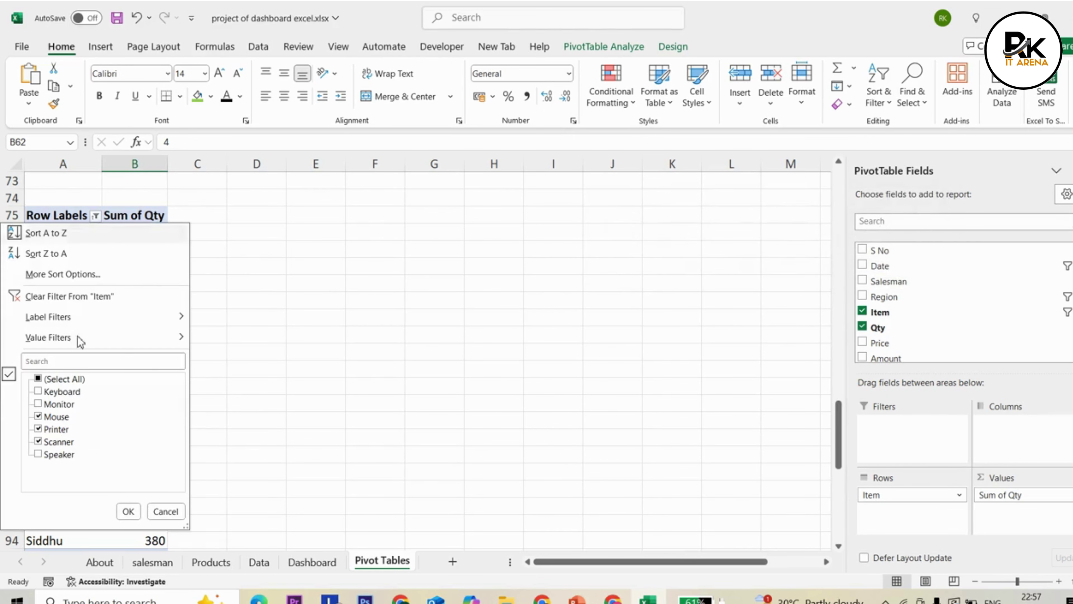
{"action": "mouse_move", "coordinate": [76, 338]}
{"action": "left_click", "coordinate": [300, 533]}
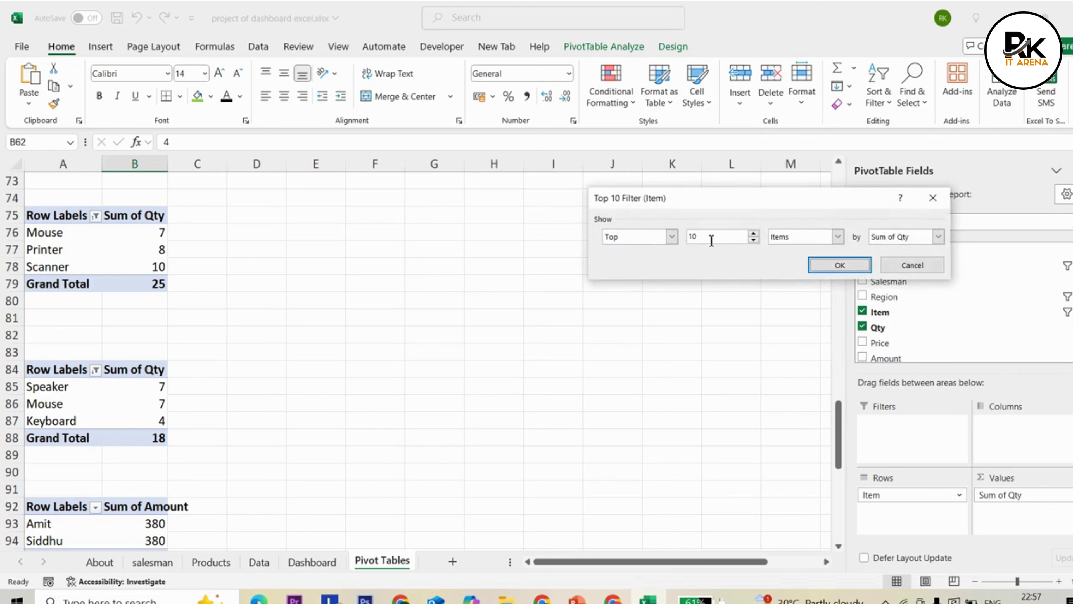
{"action": "left_click_drag", "start_coordinate": [706, 239], "coordinate": [688, 243]}
{"action": "type", "text": "3"}
{"action": "left_click", "coordinate": [822, 267]}
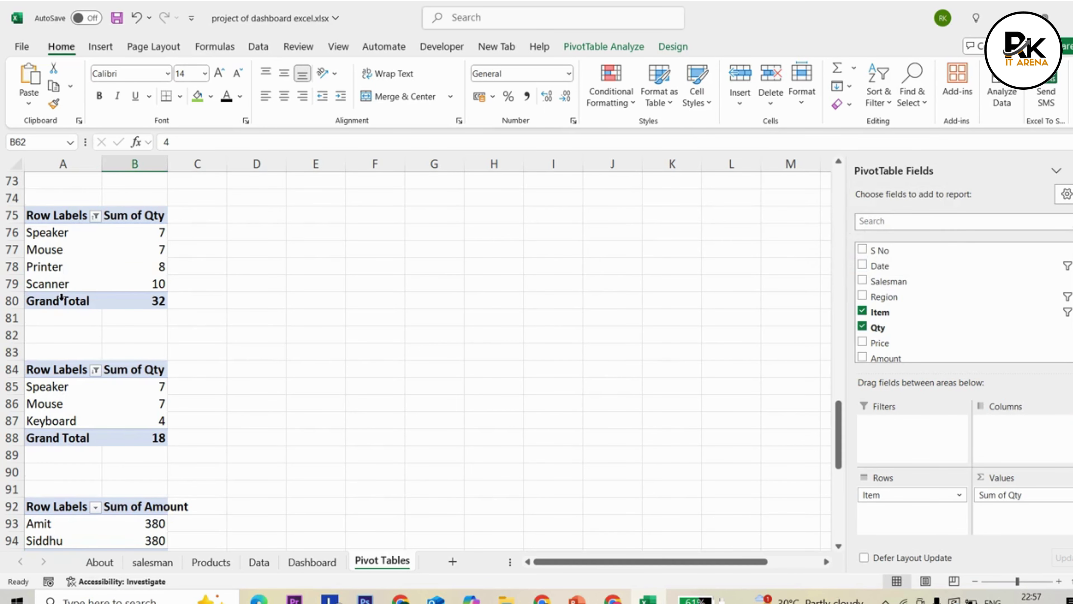
Step: Compare the item quantity pivot tables again and view the bottom 3 filter settings of the A84 table without changing them
{"action": "scroll", "coordinate": [62, 297], "scroll_direction": "up", "scroll_amount": 7}
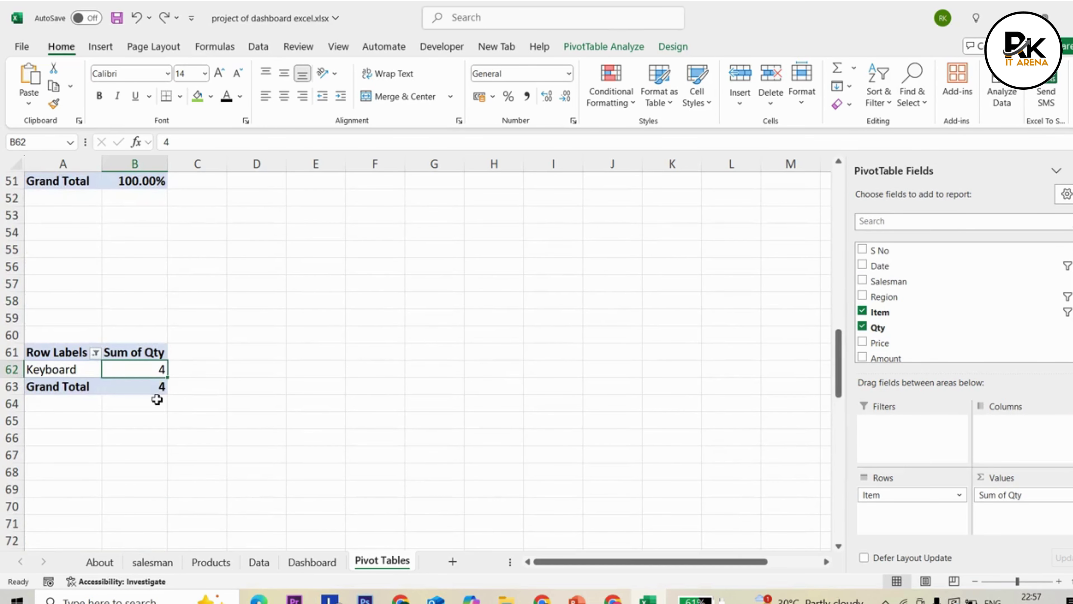
{"action": "scroll", "coordinate": [156, 393], "scroll_direction": "up", "scroll_amount": 2}
{"action": "scroll", "coordinate": [157, 399], "scroll_direction": "up", "scroll_amount": 6}
{"action": "scroll", "coordinate": [150, 380], "scroll_direction": "down", "scroll_amount": 8}
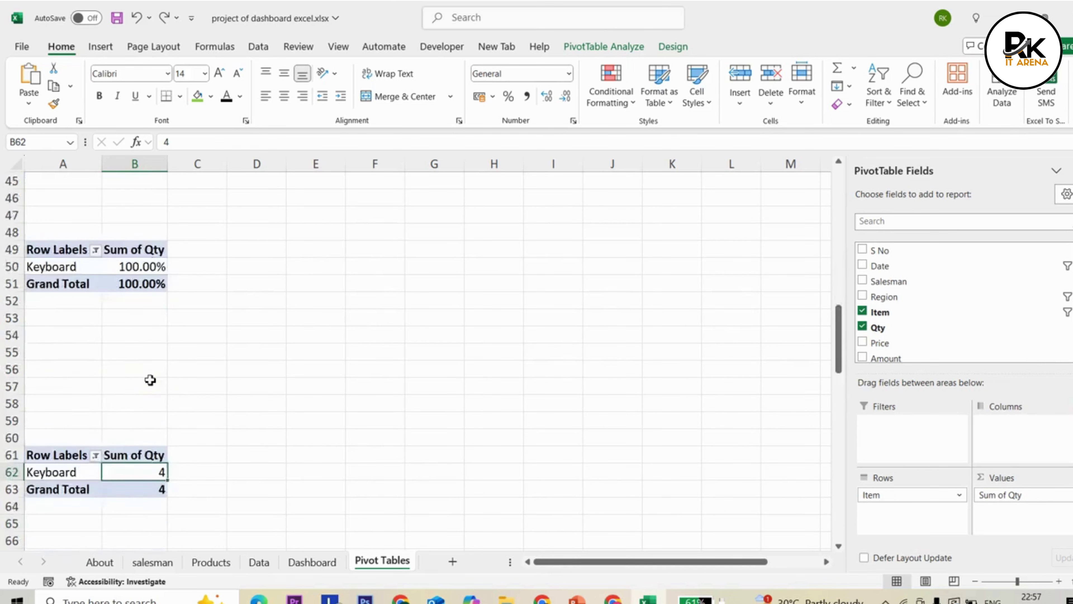
{"action": "scroll", "coordinate": [150, 380], "scroll_direction": "down", "scroll_amount": 6}
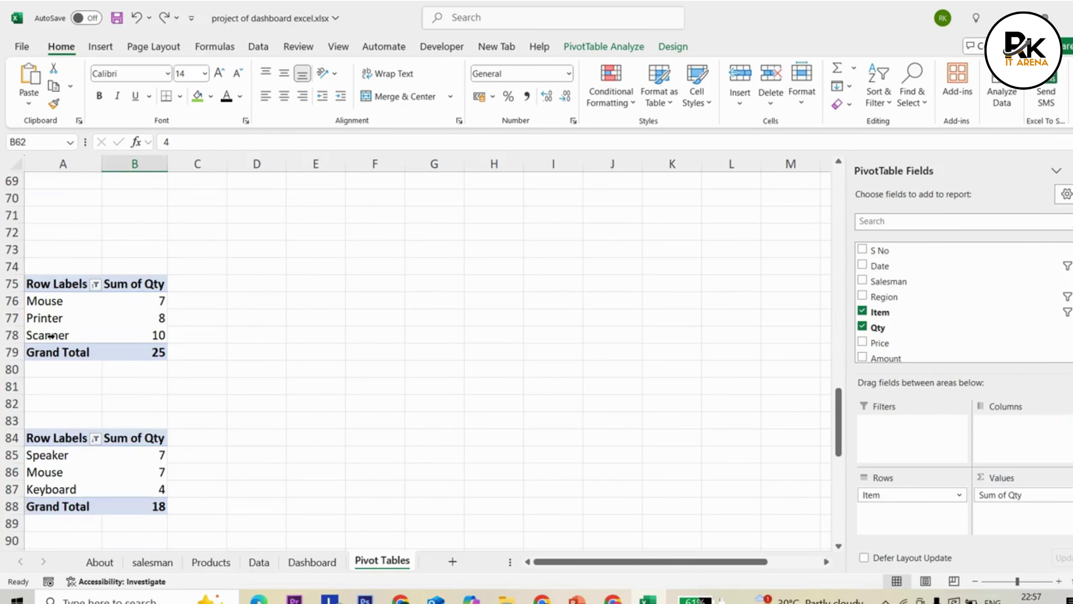
{"action": "left_click", "coordinate": [65, 441]}
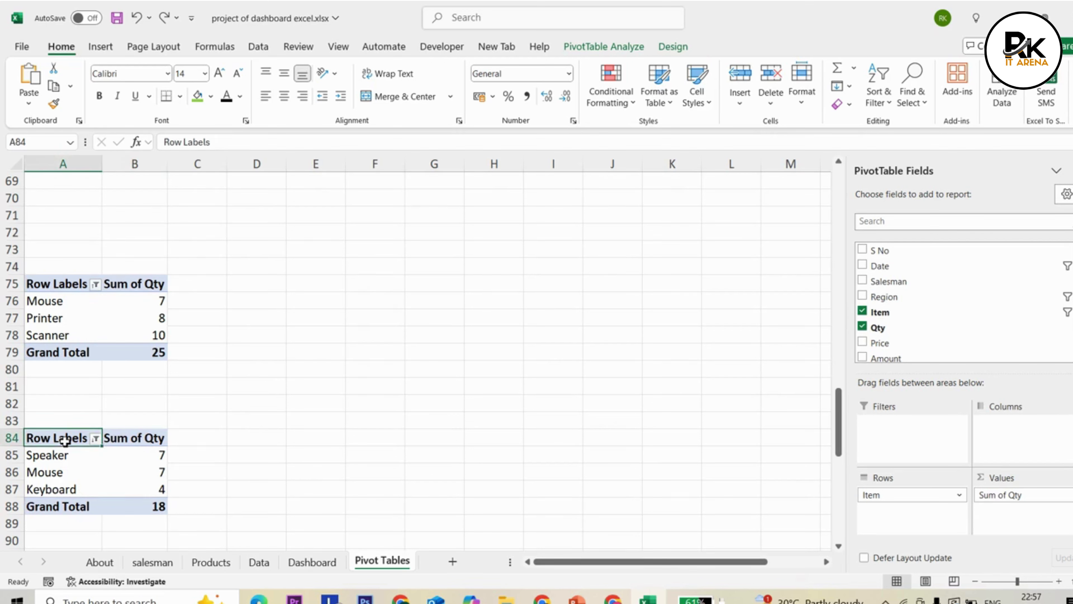
{"action": "left_click", "coordinate": [96, 439]}
{"action": "mouse_move", "coordinate": [182, 240]}
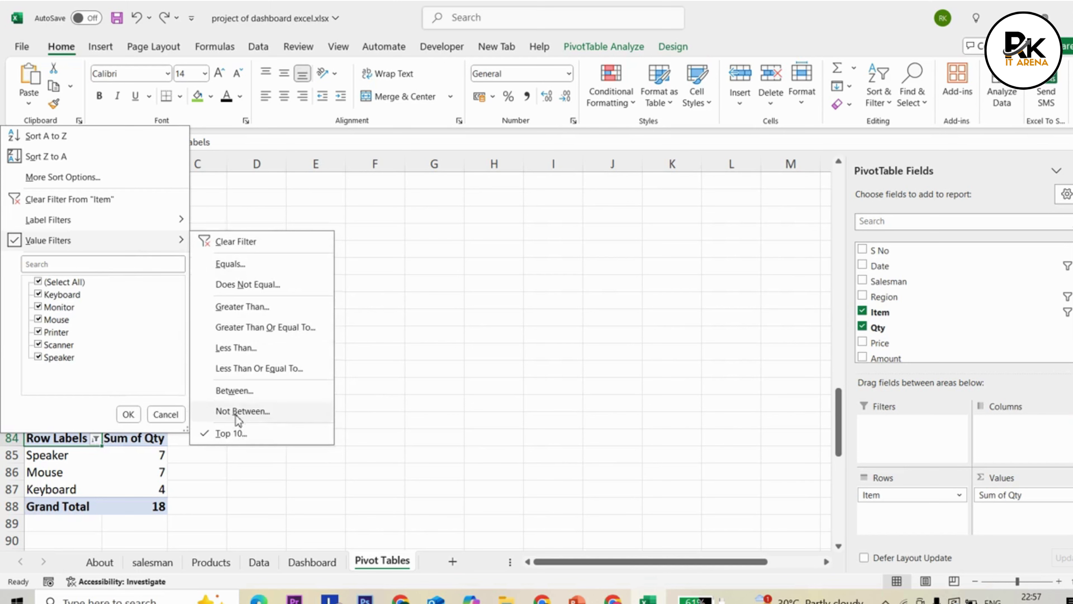
{"action": "left_click", "coordinate": [228, 432]}
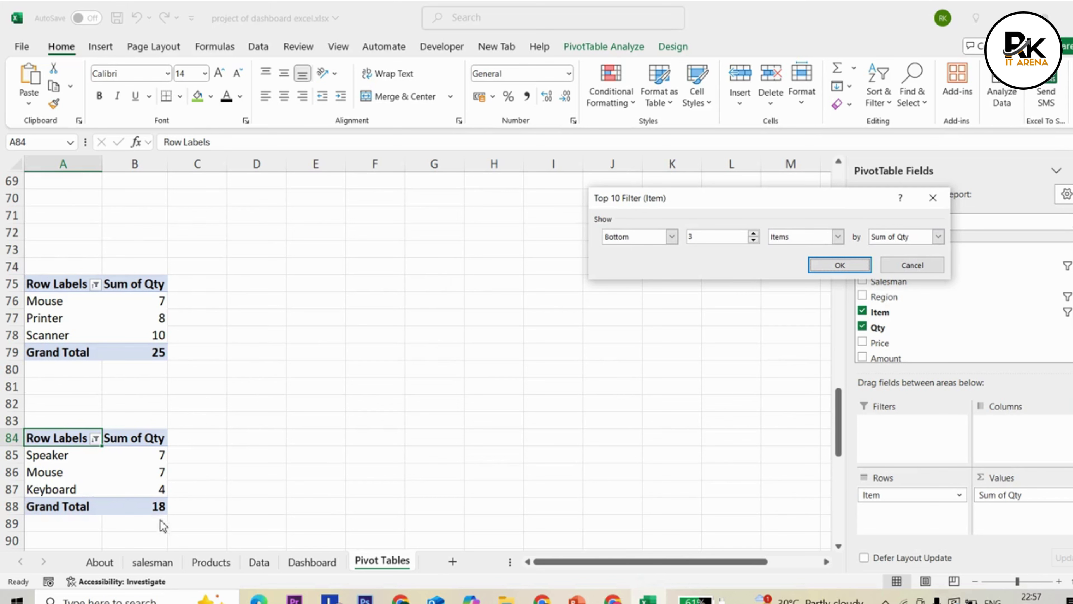
{"action": "left_click", "coordinate": [912, 267]}
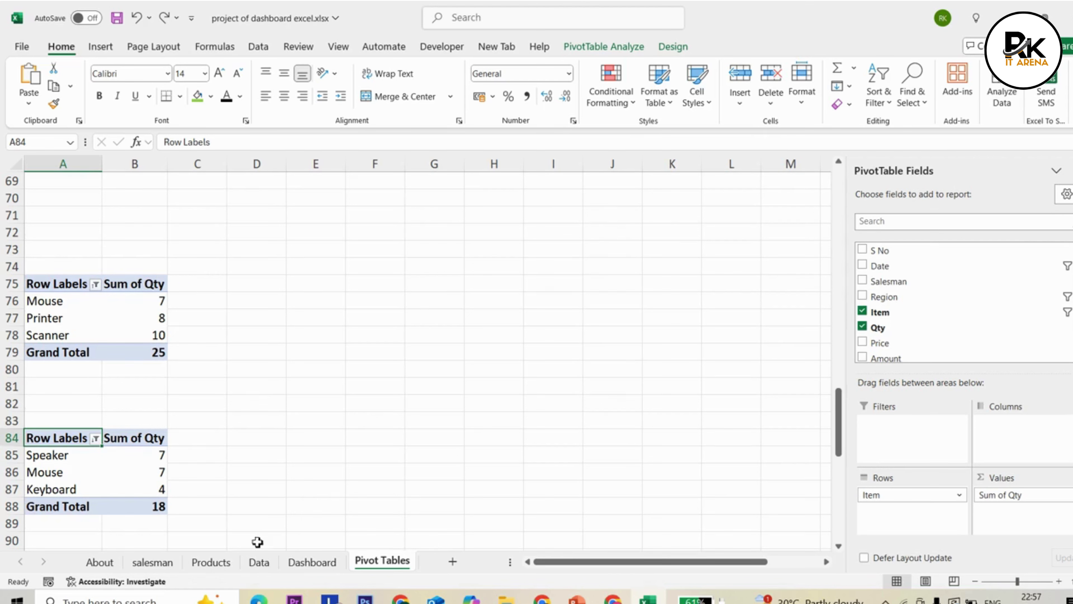
Step: Return to the Dashboard sheet and test the Date timeline with single months of 2021, including March, October and December
{"action": "left_click", "coordinate": [298, 563]}
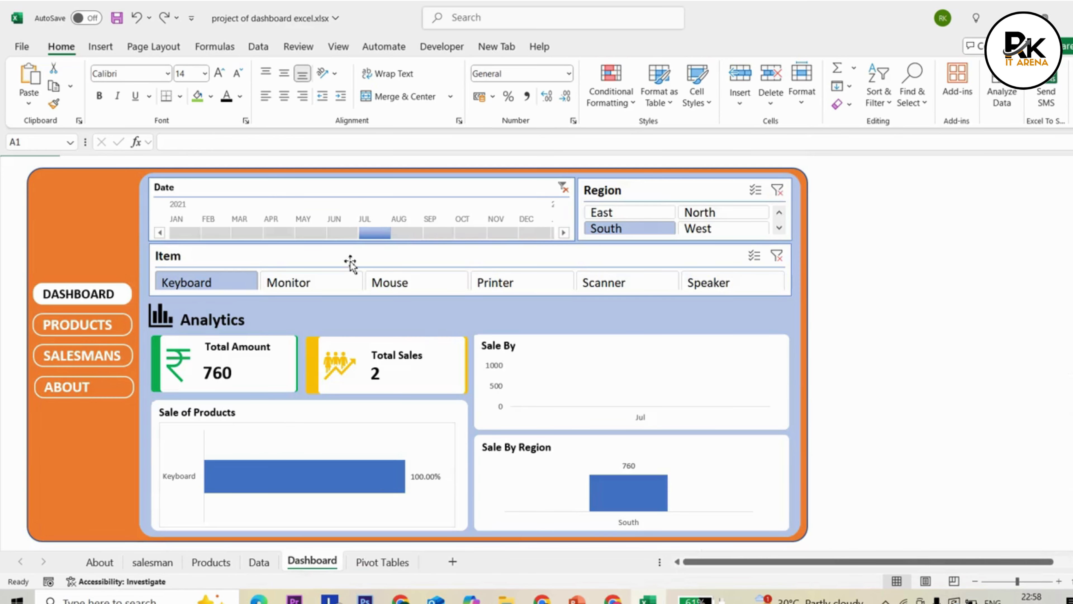
{"action": "left_click", "coordinate": [186, 233]}
{"action": "left_click", "coordinate": [258, 234]}
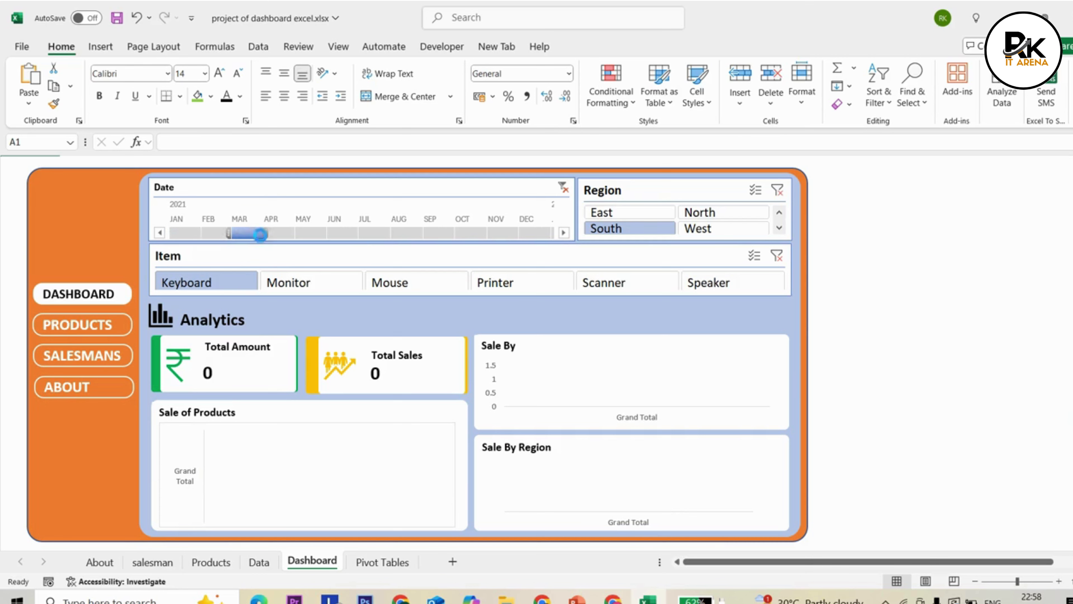
{"action": "left_click", "coordinate": [306, 234]}
{"action": "left_click", "coordinate": [408, 233]}
{"action": "left_click", "coordinate": [473, 233]}
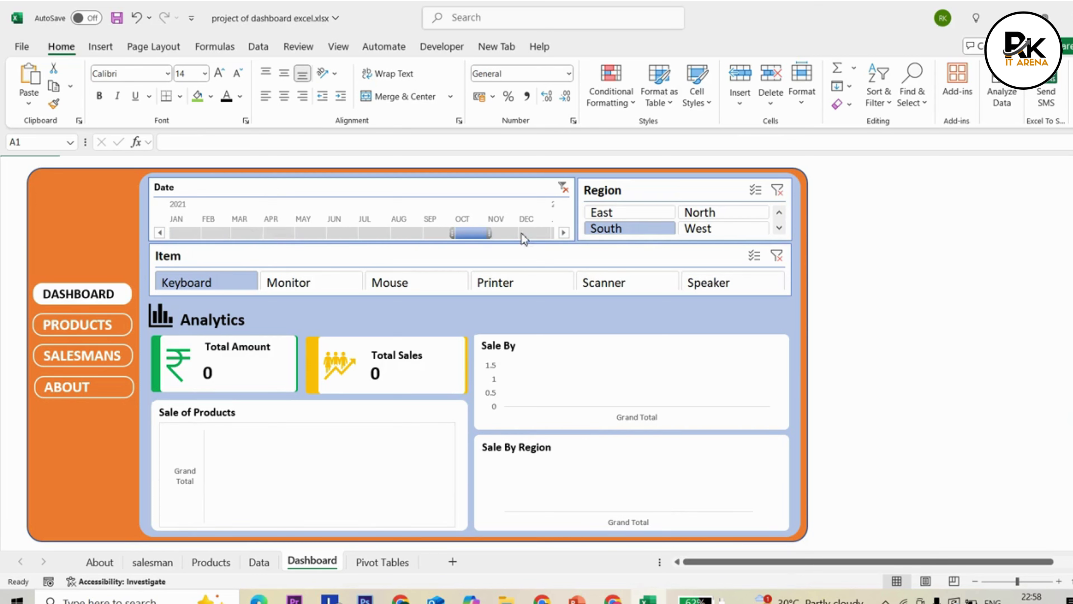
{"action": "left_click", "coordinate": [534, 233]}
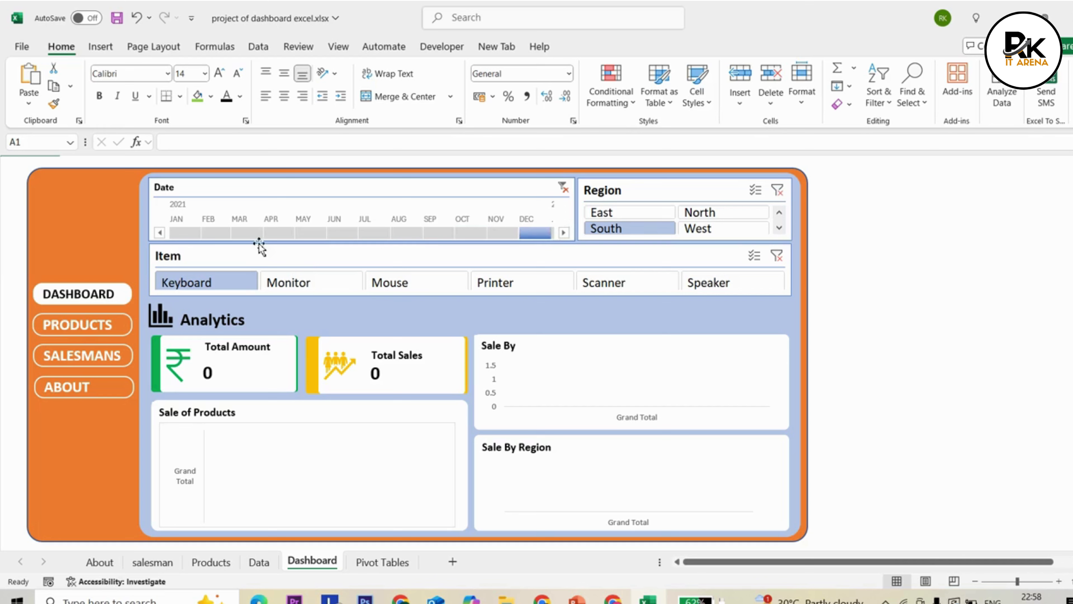
Step: Test the Date timeline with March to October 2021, narrow it to January, and filter the Item slicer to Monitor
{"action": "left_click_drag", "start_coordinate": [253, 239], "coordinate": [476, 236]}
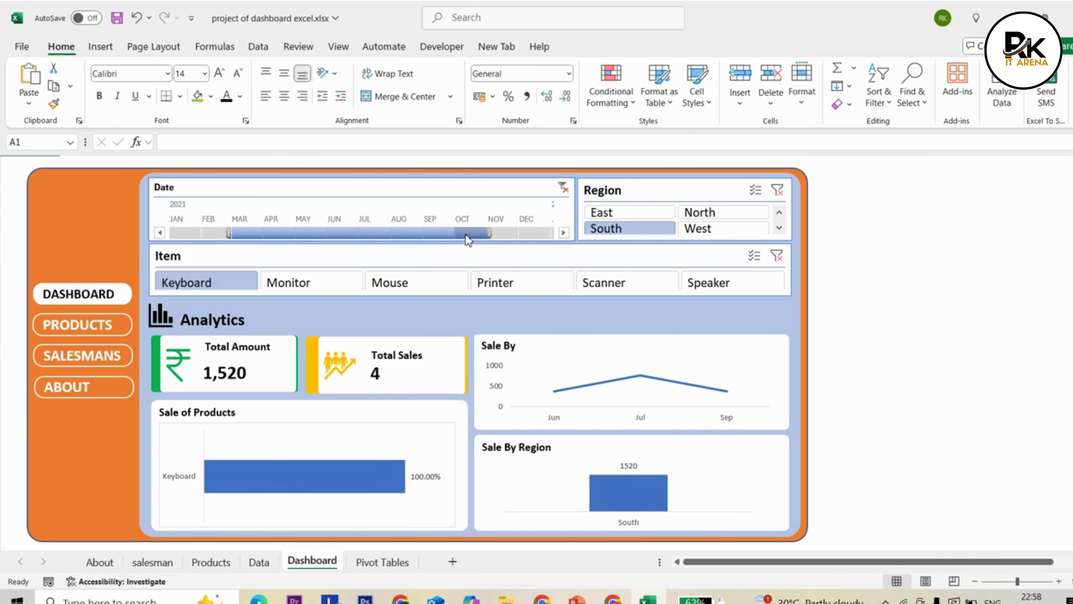
{"action": "left_click", "coordinate": [194, 234]}
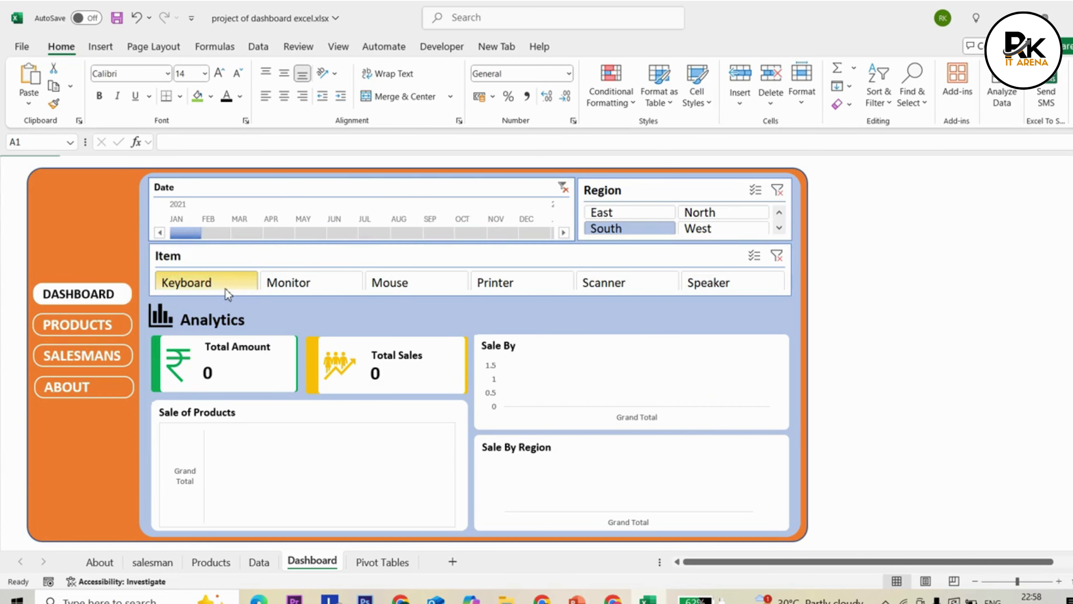
{"action": "left_click", "coordinate": [279, 286]}
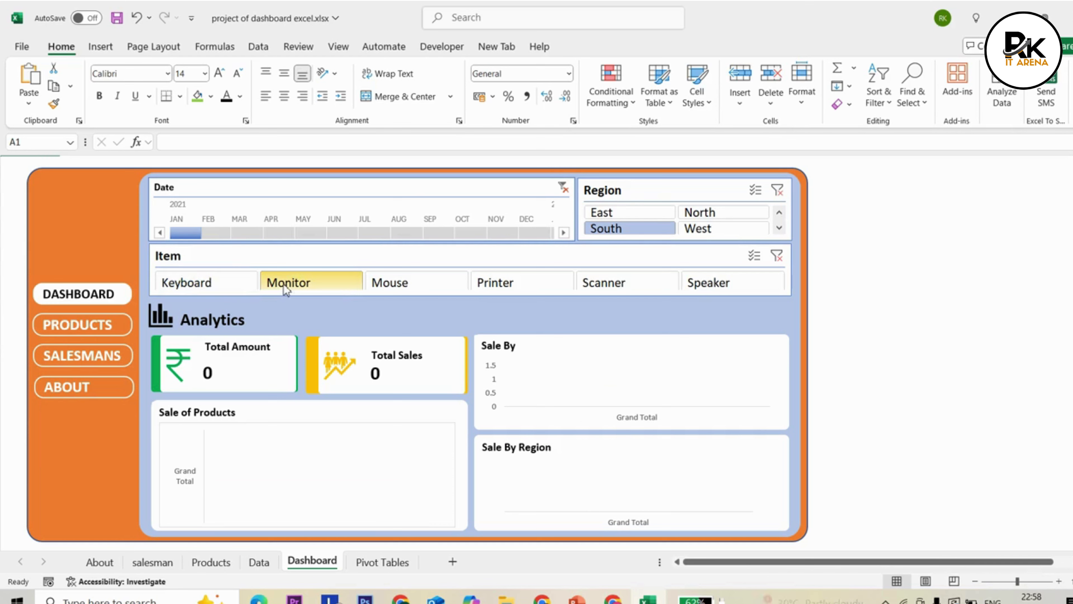
Step: Test the Item slicer with Mouse, Printer, Scanner and Speaker, and return it to Mouse
{"action": "left_click", "coordinate": [375, 282]}
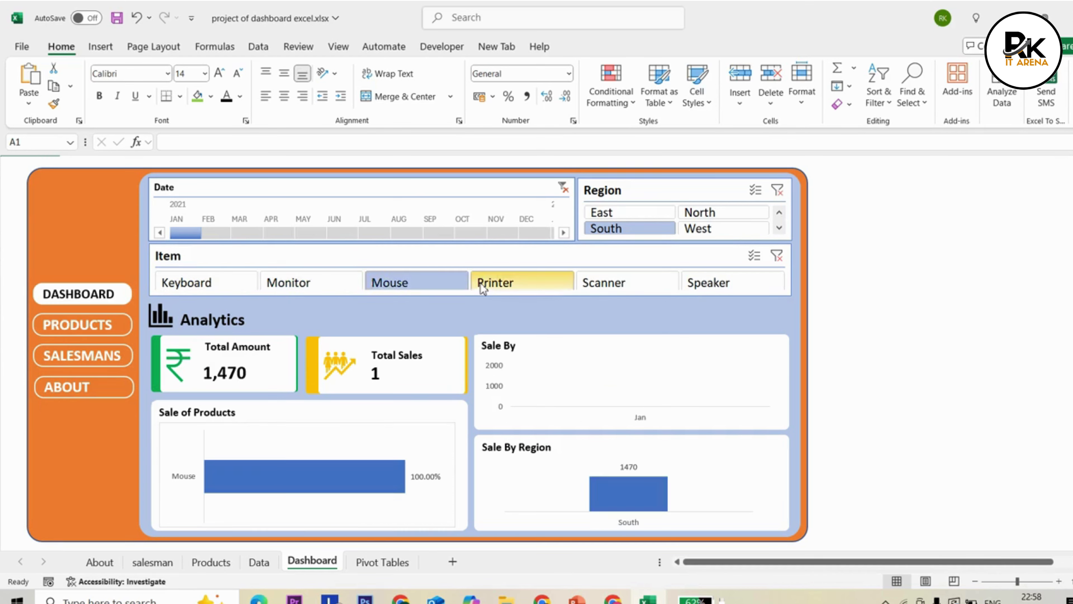
{"action": "left_click", "coordinate": [494, 283]}
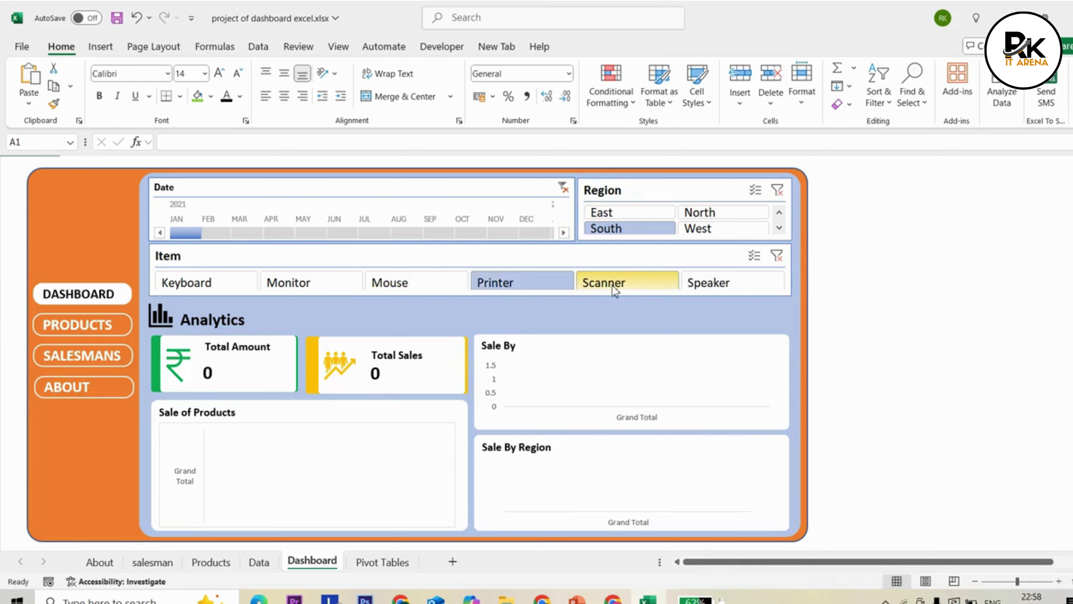
{"action": "left_click", "coordinate": [624, 283]}
{"action": "left_click", "coordinate": [707, 284]}
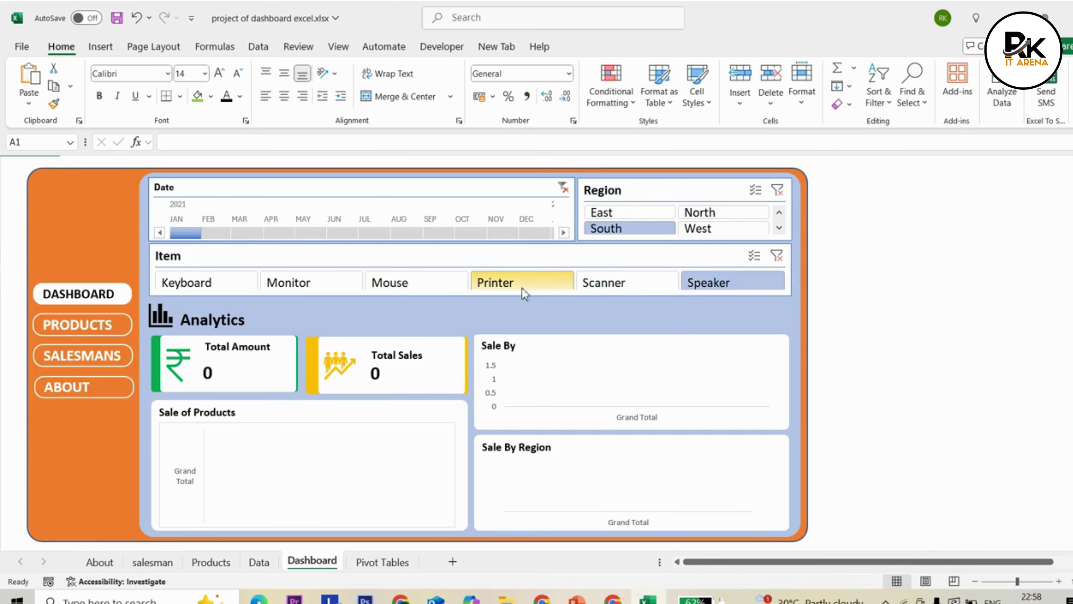
{"action": "left_click", "coordinate": [449, 290]}
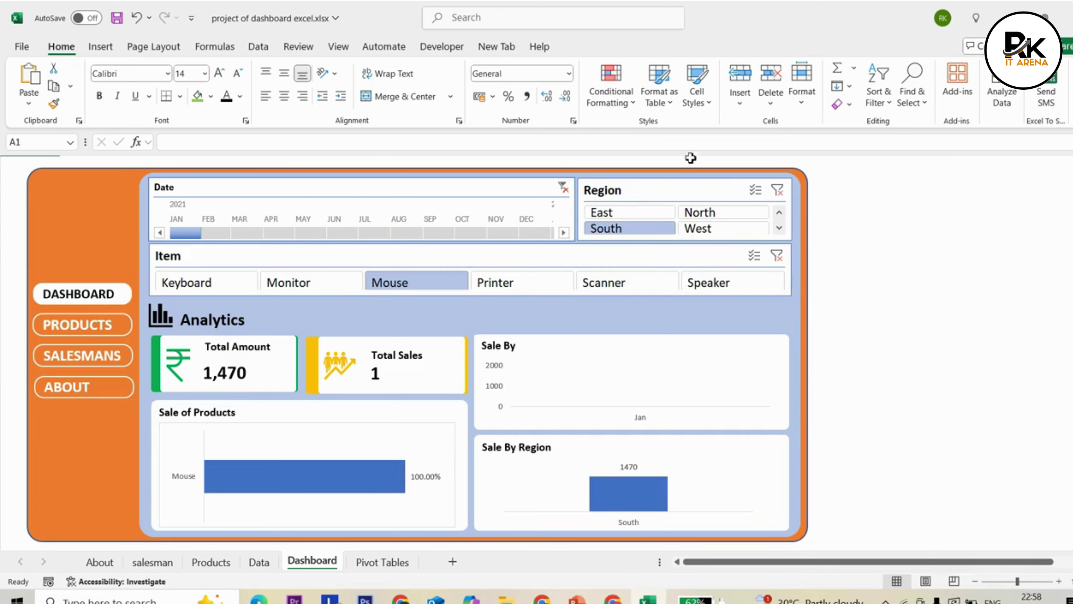
Step: Try East in the Region slicer and set it to North, testing March before setting the Date timeline to February to October 2021
{"action": "left_click", "coordinate": [608, 216]}
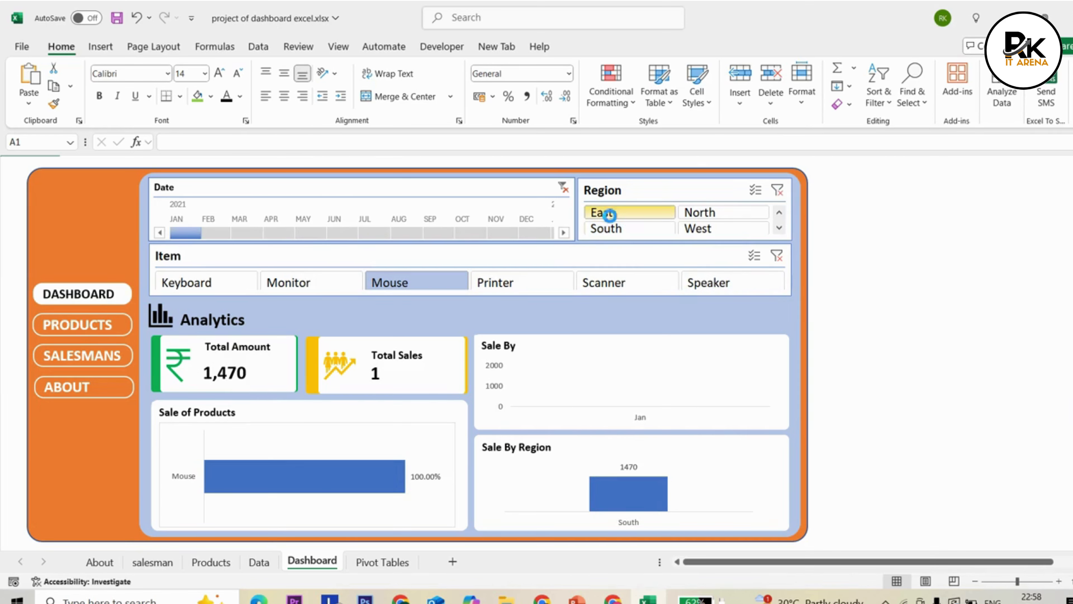
{"action": "left_click", "coordinate": [716, 213]}
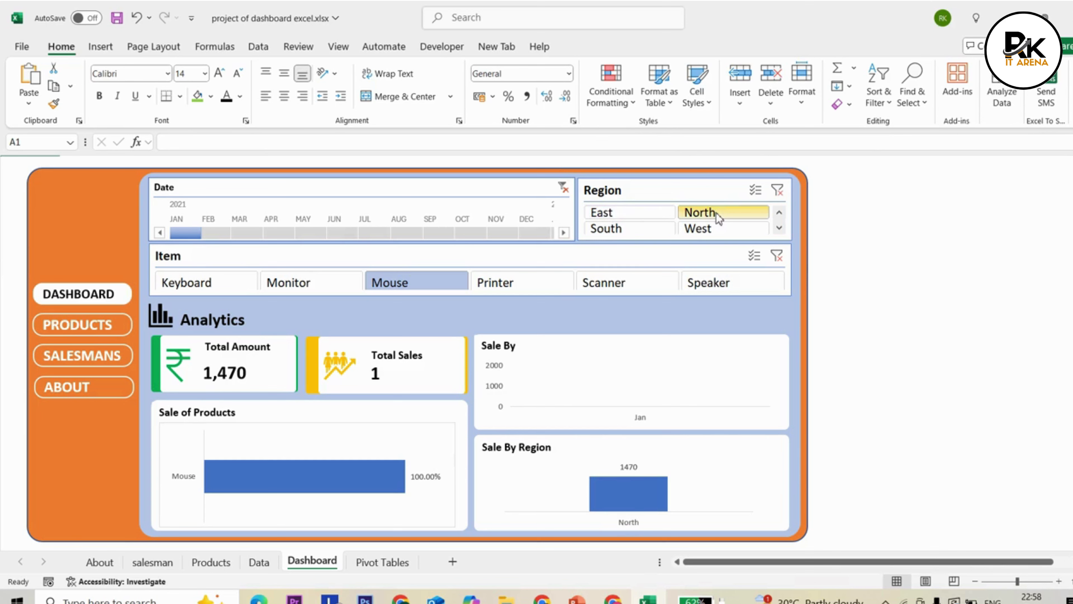
{"action": "left_click", "coordinate": [249, 233]}
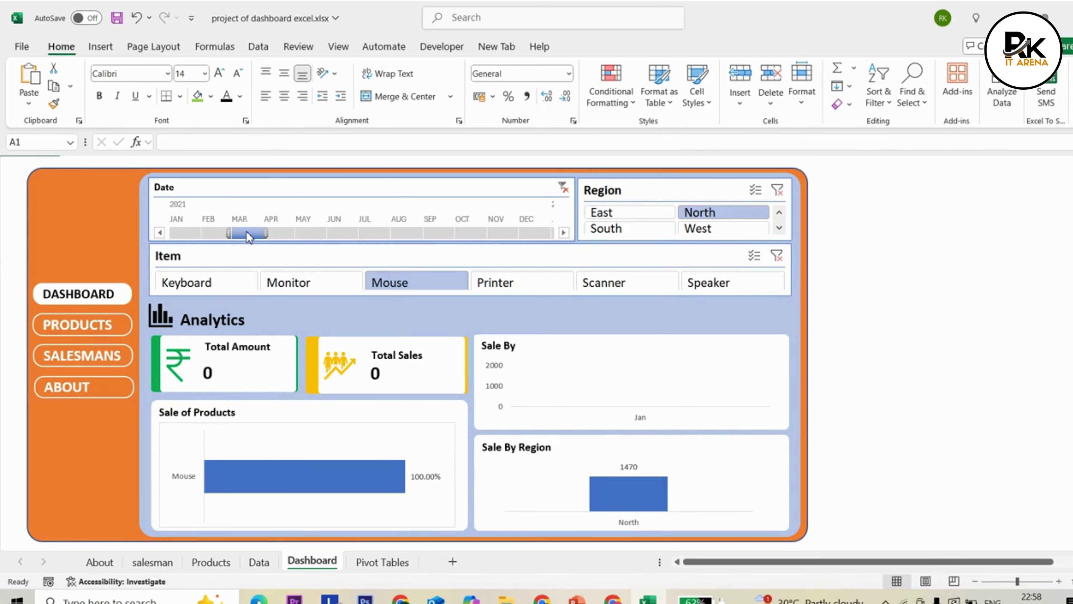
{"action": "left_click_drag", "start_coordinate": [210, 235], "coordinate": [478, 249]}
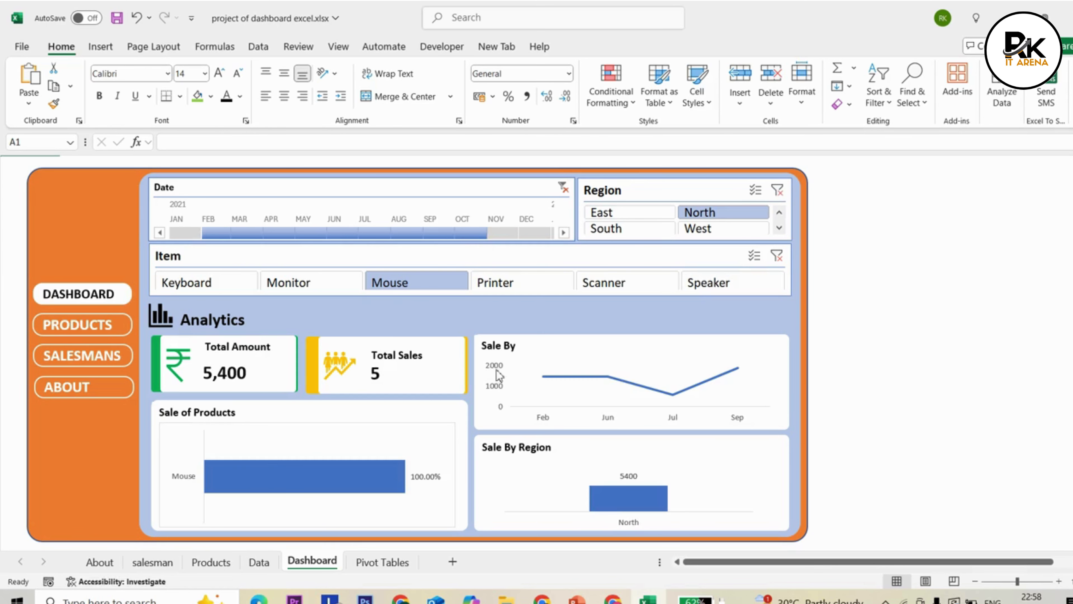
Step: Test the Item slicer for the North region with Printer, Scanner, Speaker and Monitor, ending on Keyboard
{"action": "left_click", "coordinate": [491, 283]}
{"action": "left_click", "coordinate": [608, 283]}
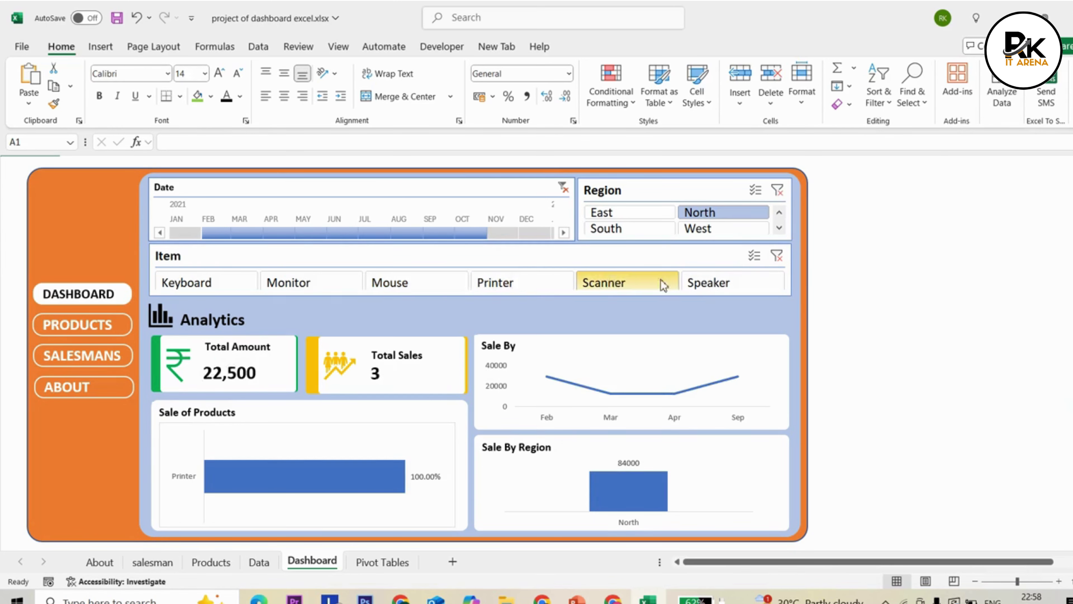
{"action": "left_click", "coordinate": [700, 283]}
{"action": "left_click", "coordinate": [276, 283]}
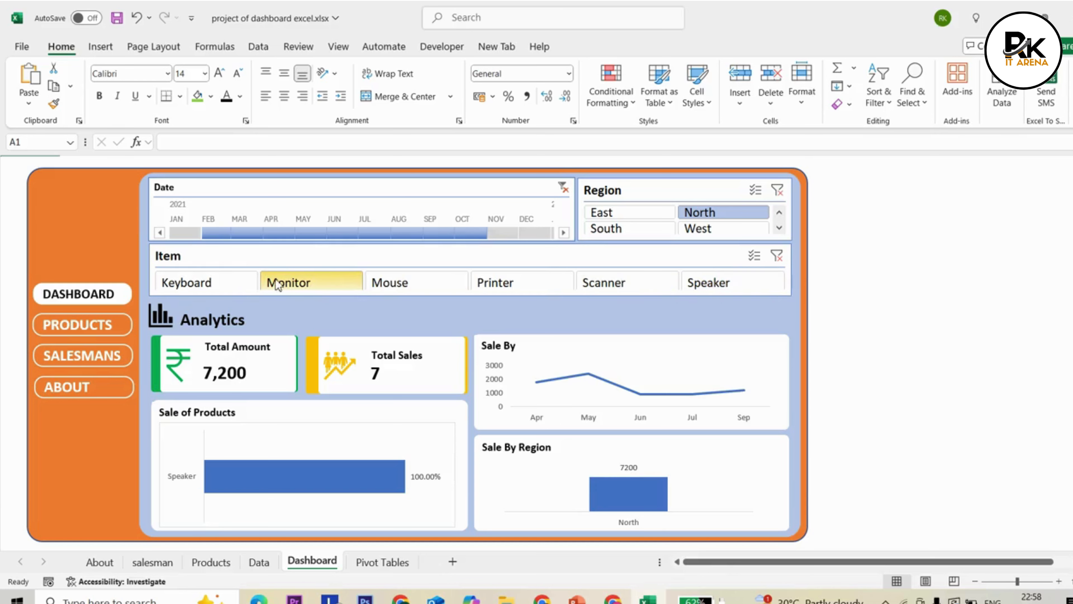
{"action": "left_click", "coordinate": [217, 283]}
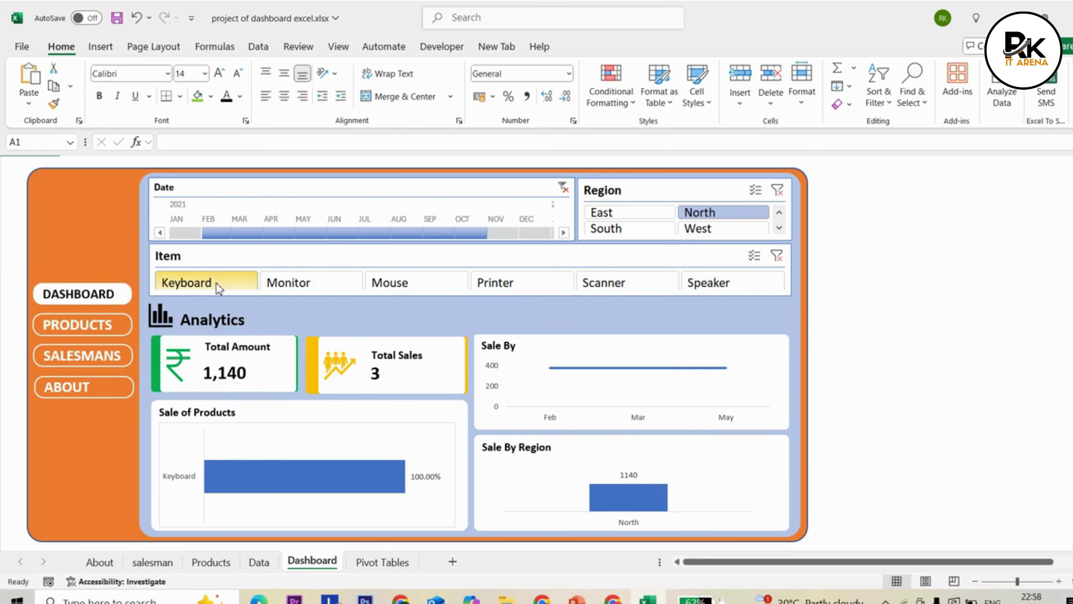
Step: Open the Products page of the dashboard and filter the Item slicer to Printer and then to Scanner
{"action": "left_click", "coordinate": [107, 329]}
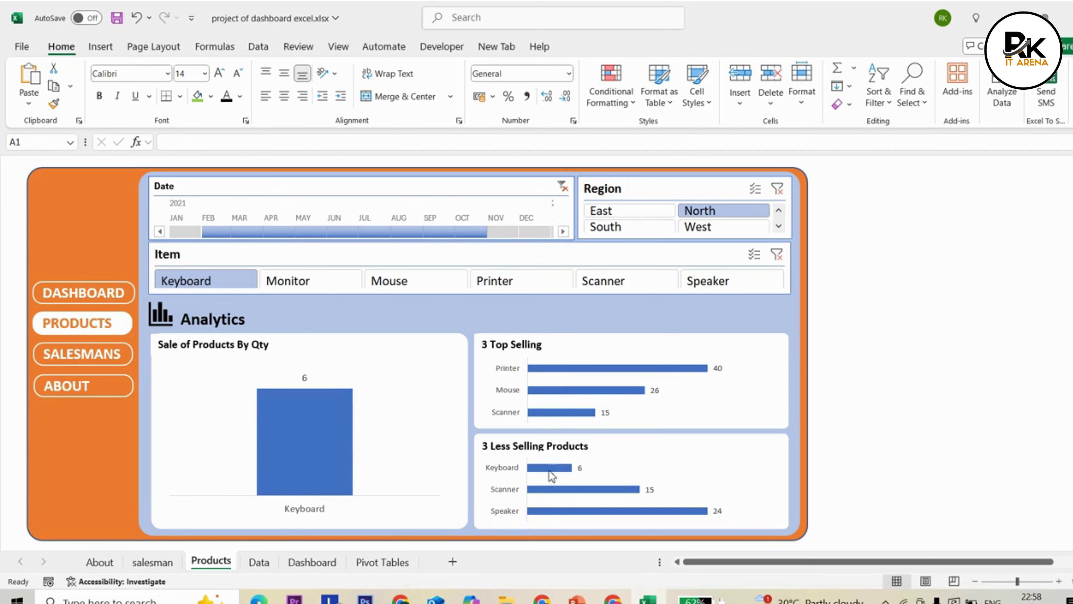
{"action": "left_click", "coordinate": [540, 280]}
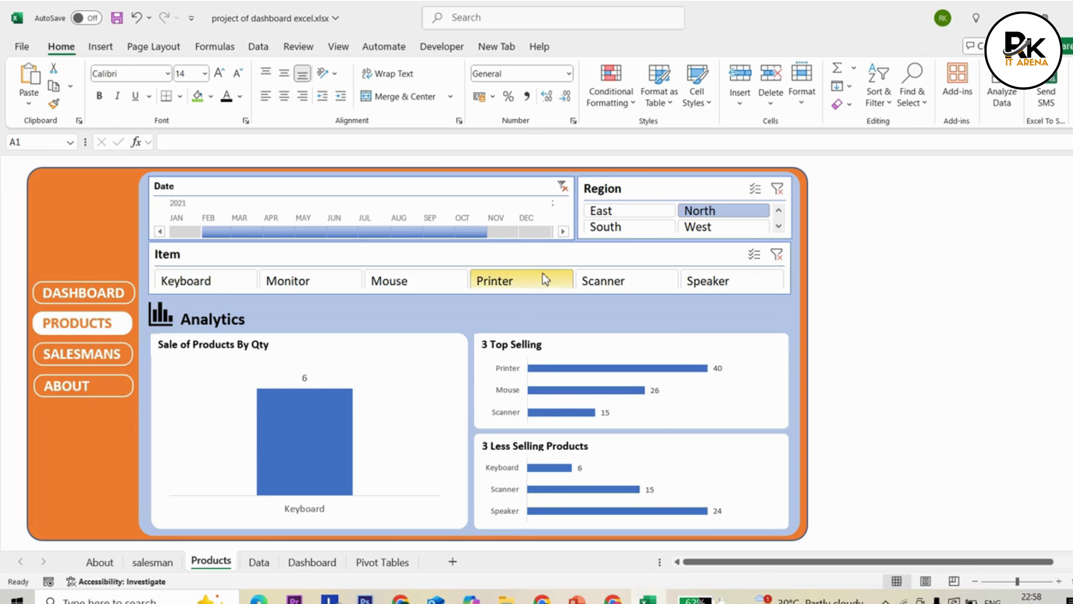
{"action": "left_click", "coordinate": [596, 282]}
Step: Test the Region slicer on the Products page with South, West and East, and return it to North
{"action": "left_click", "coordinate": [629, 227]}
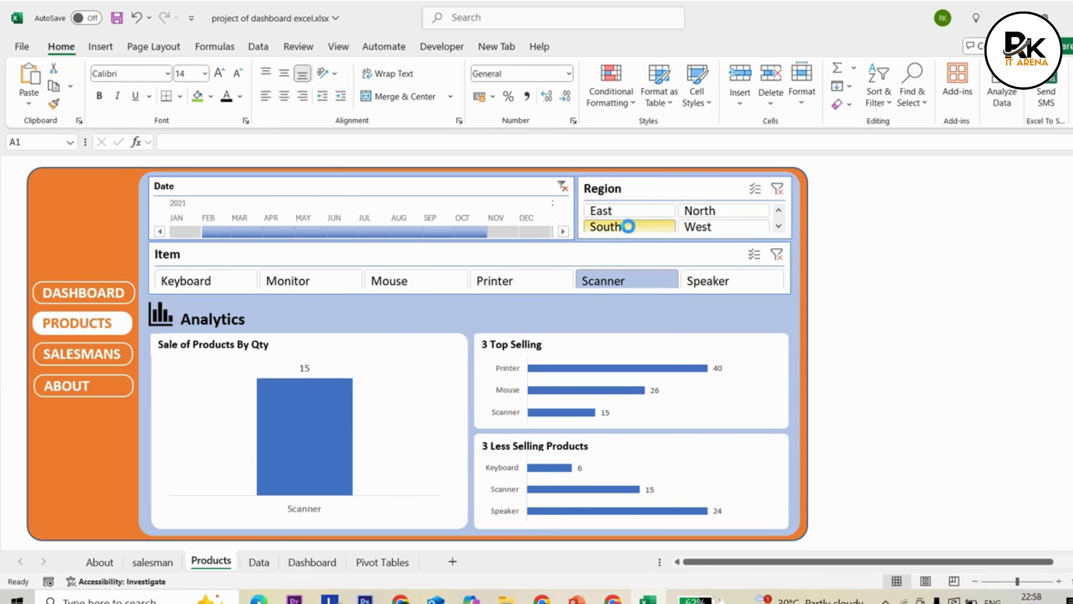
{"action": "left_click", "coordinate": [727, 229]}
{"action": "left_click", "coordinate": [619, 212]}
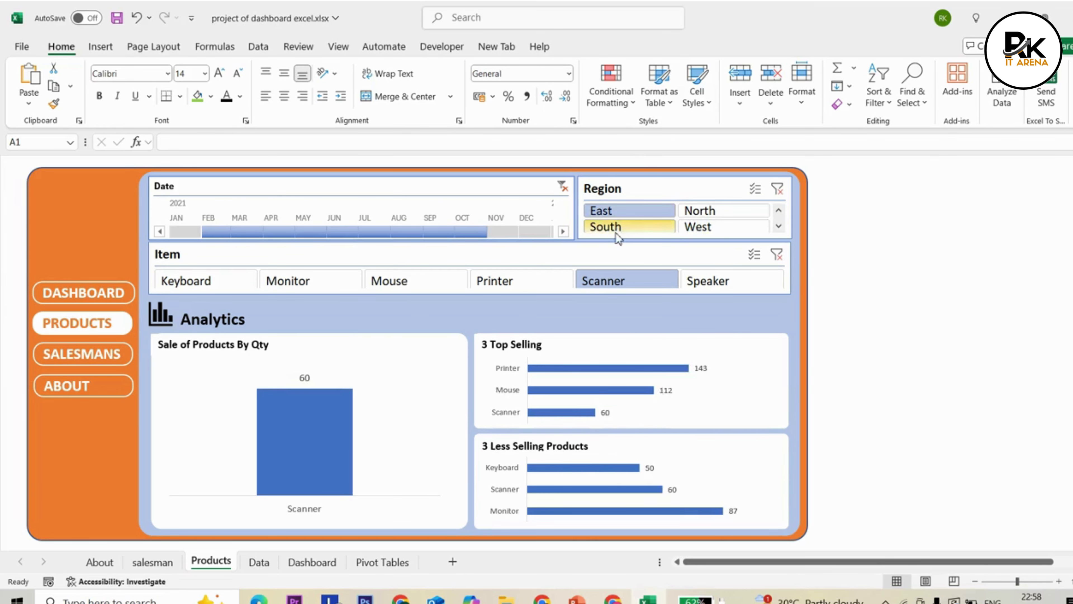
{"action": "left_click", "coordinate": [617, 229]}
{"action": "left_click", "coordinate": [715, 209]}
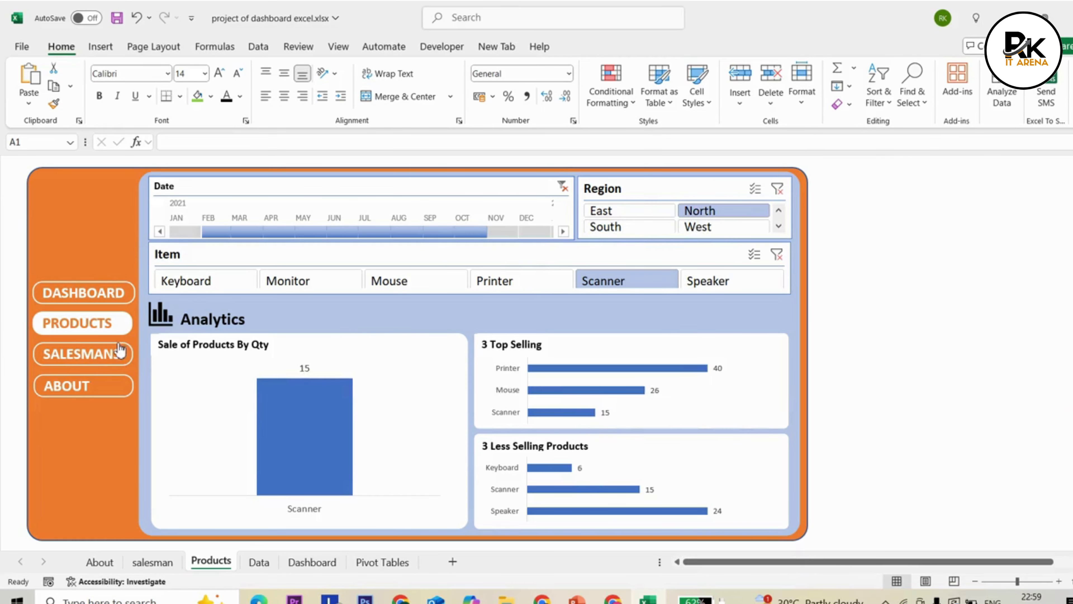
Step: Open the Salesmans page of the dashboard and filter the Item slicer to Mouse
{"action": "left_click", "coordinate": [85, 355]}
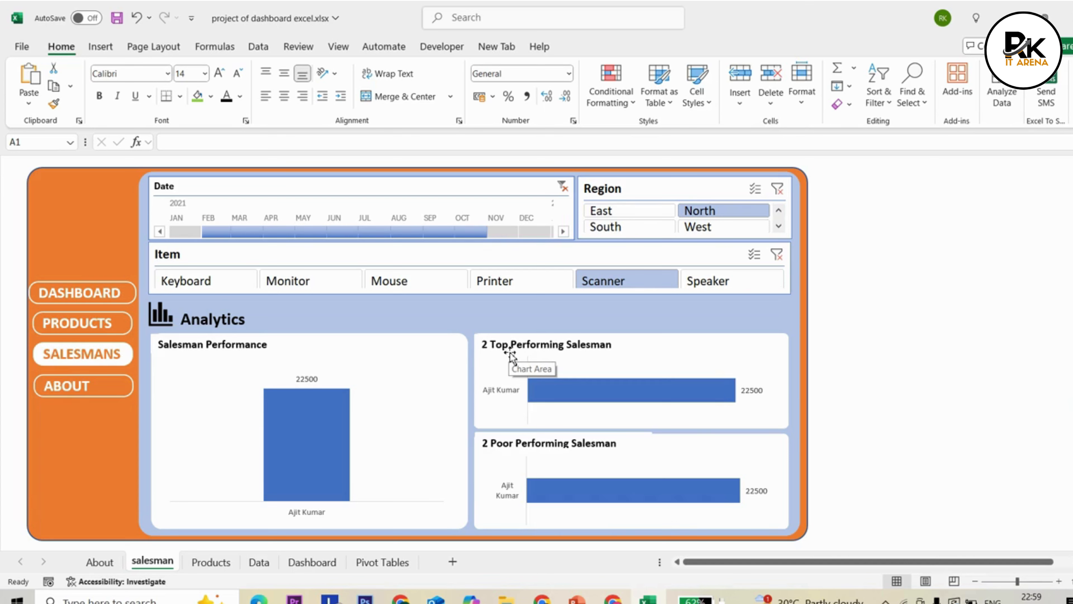
{"action": "left_click", "coordinate": [396, 282]}
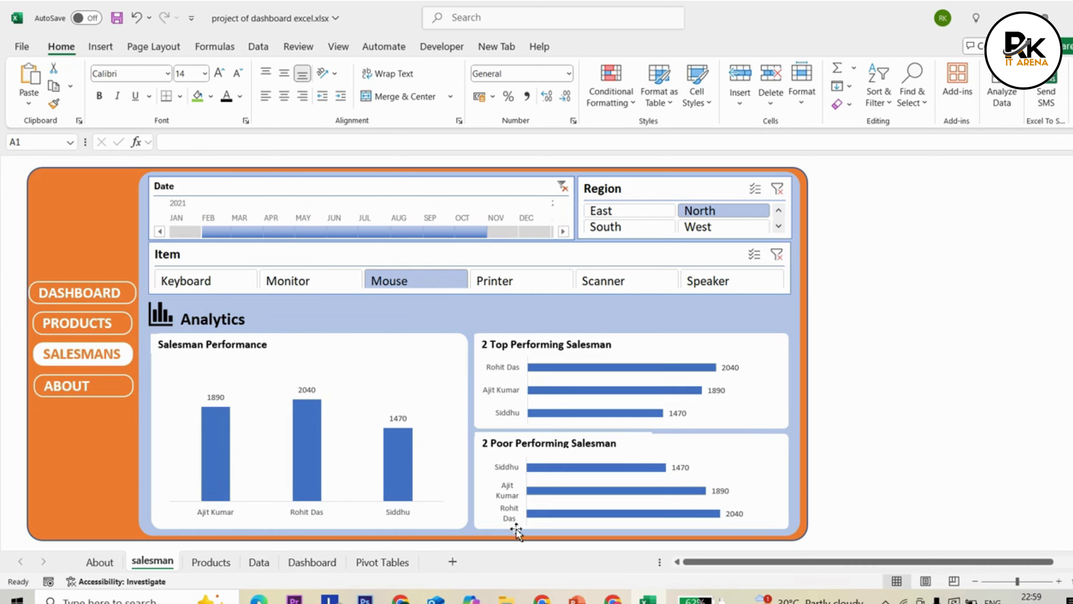
{"action": "double_click", "coordinate": [485, 345]}
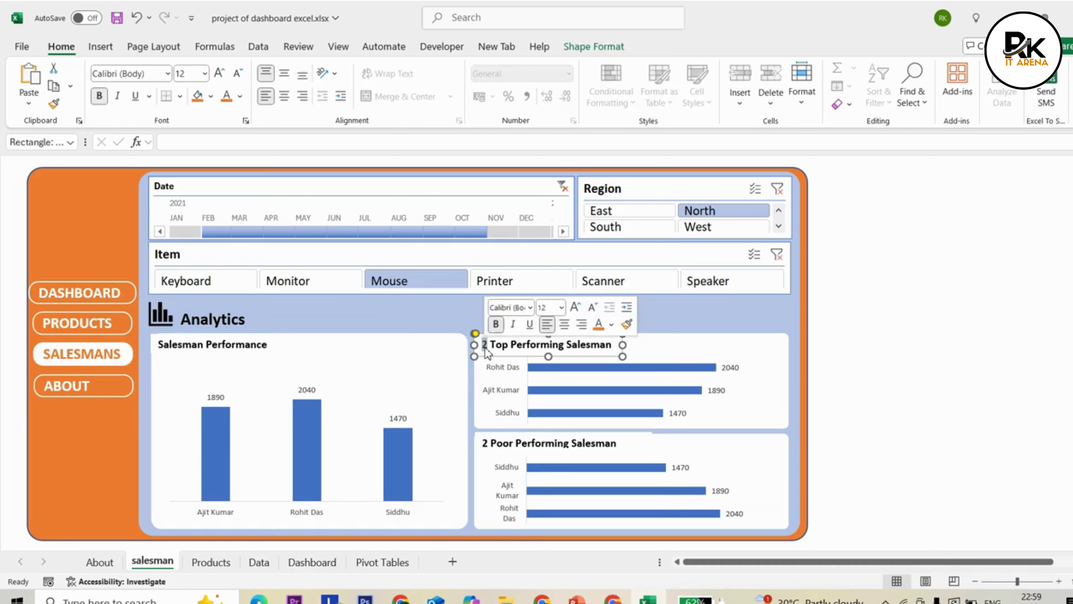
{"action": "left_click", "coordinate": [487, 346]}
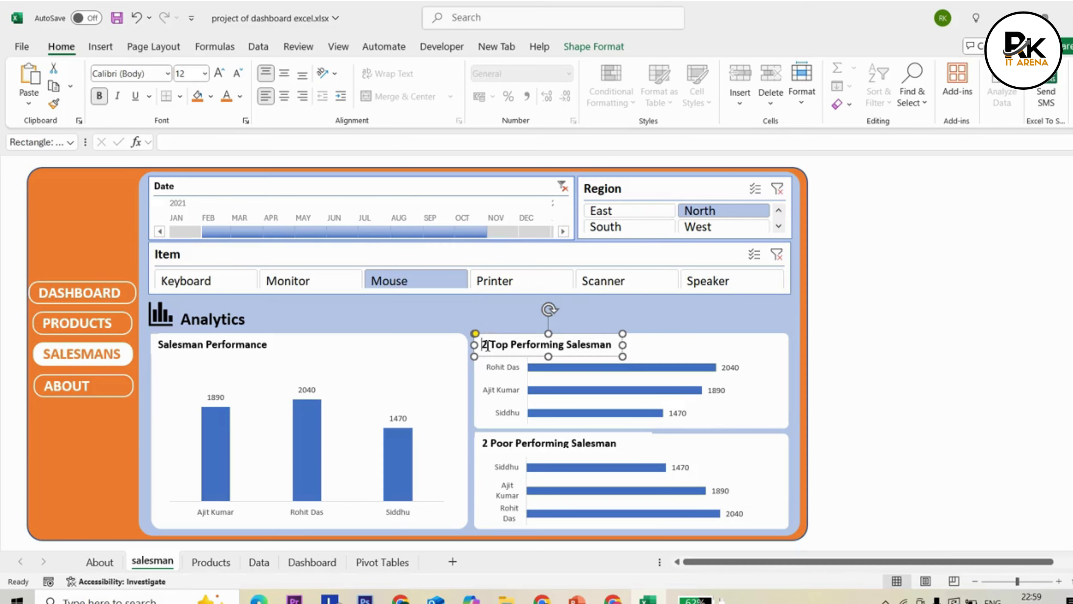
{"action": "left_click", "coordinate": [490, 381]}
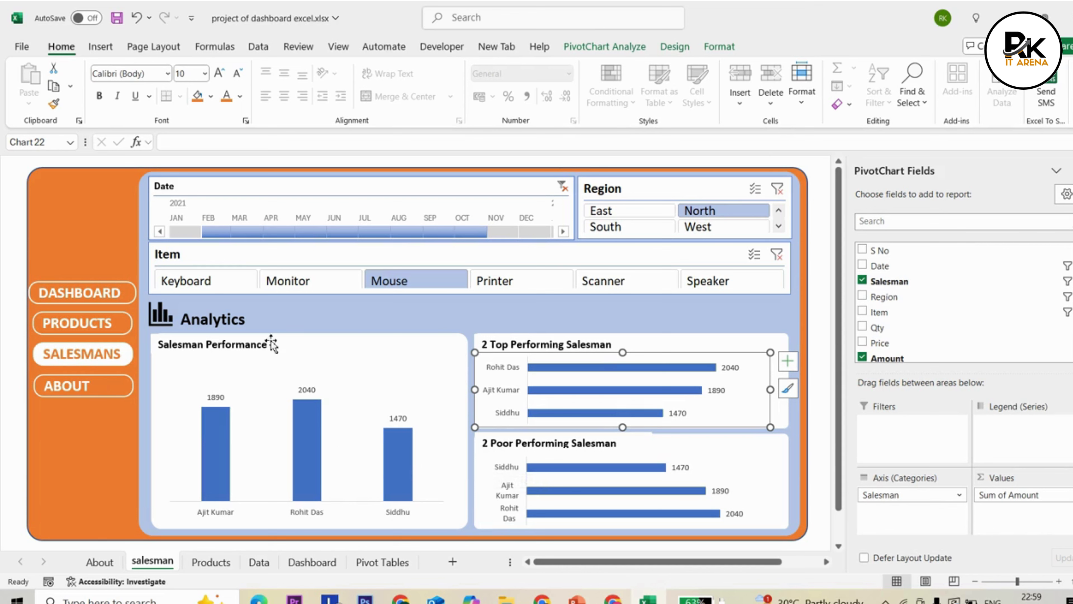
Step: Test the salesman charts with the Item slicer set to Monitor, Printer, Scanner and Speaker in turn
{"action": "left_click", "coordinate": [303, 286]}
{"action": "left_click", "coordinate": [476, 283]}
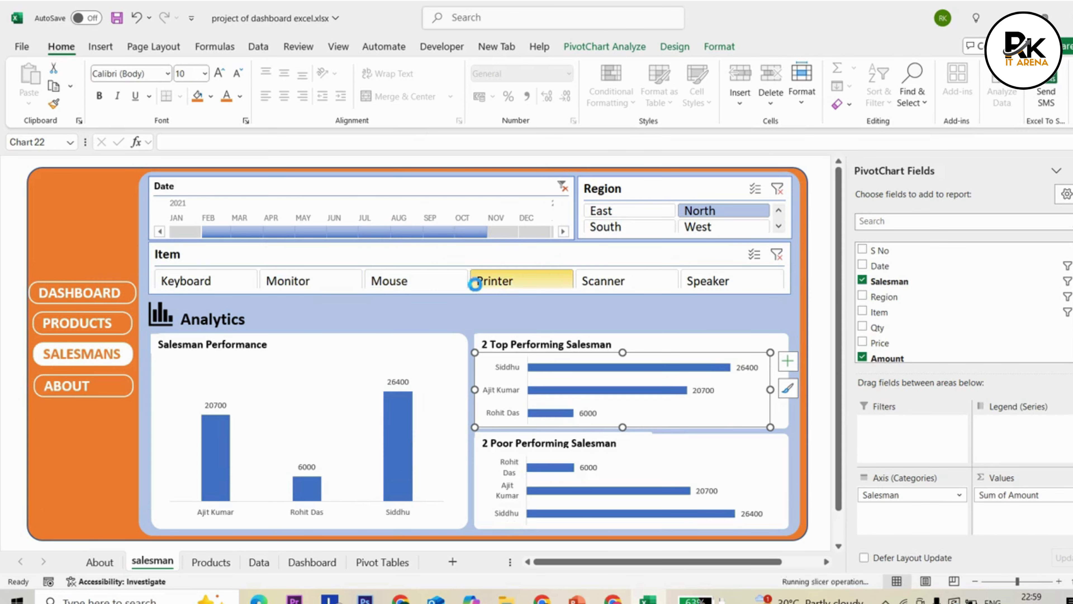
{"action": "left_click", "coordinate": [605, 281]}
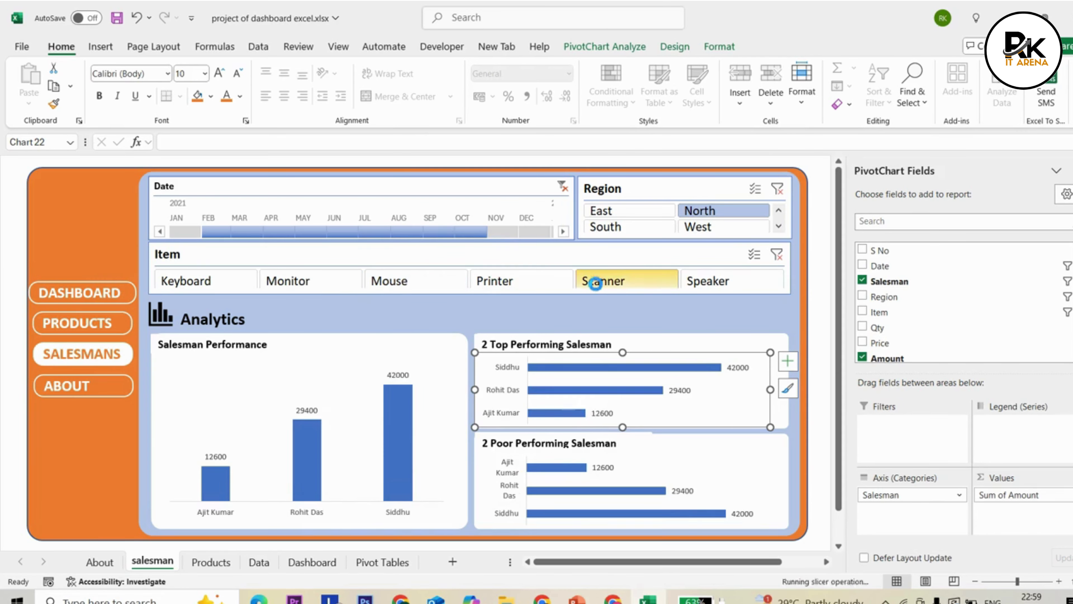
{"action": "left_click", "coordinate": [730, 285]}
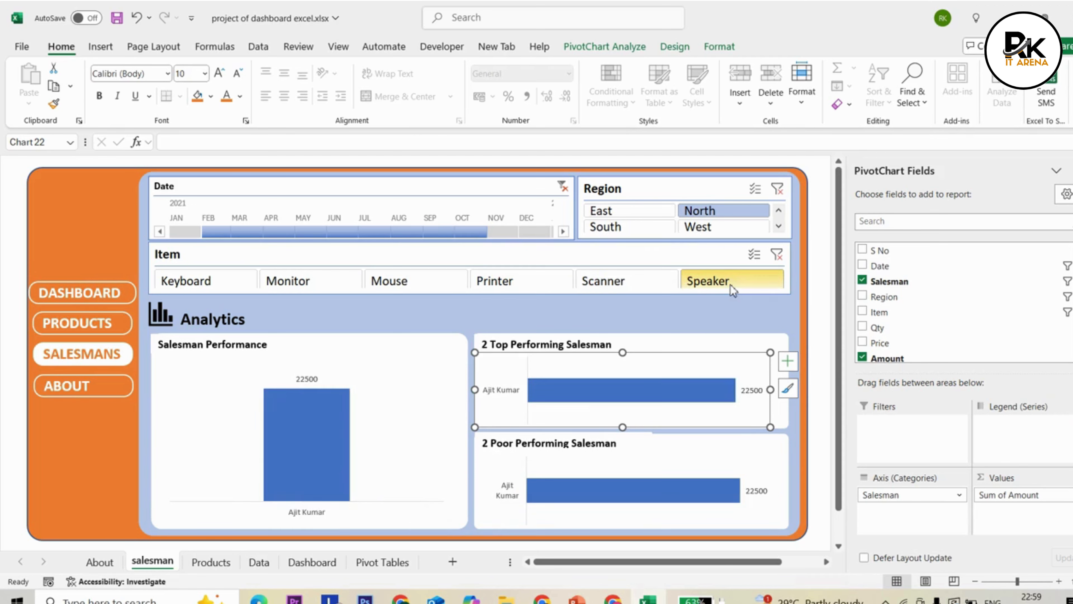
Step: Retitle the two salesman ranking charts as "3 Top Performing Salesman" and "3 Poor Performing Salesman"
{"action": "left_click", "coordinate": [491, 342]}
{"action": "double_click", "coordinate": [486, 344]}
{"action": "type", "text": "3"}
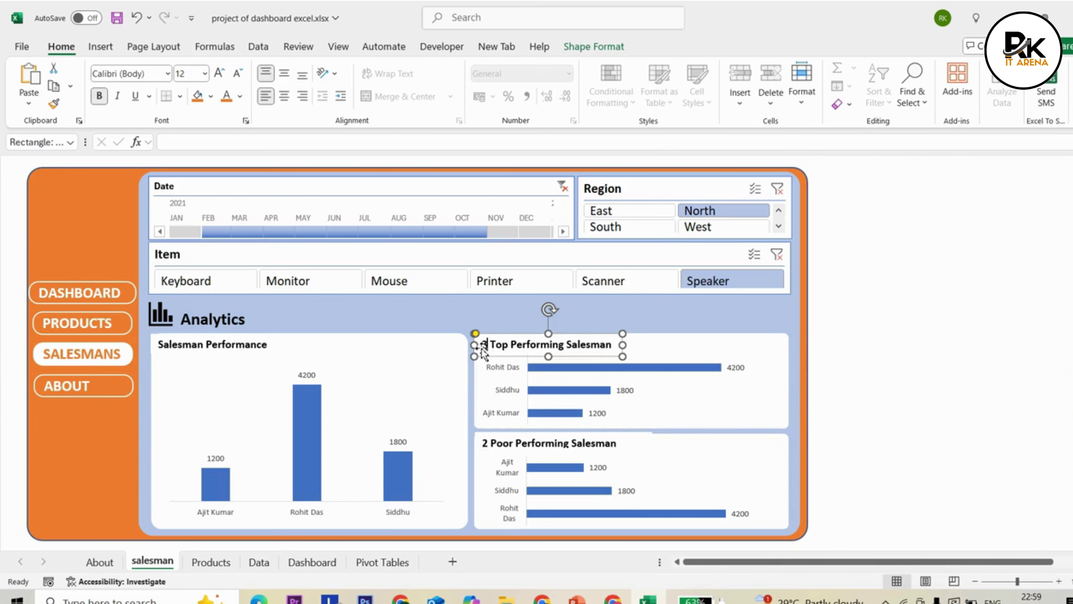
{"action": "left_click", "coordinate": [488, 445]}
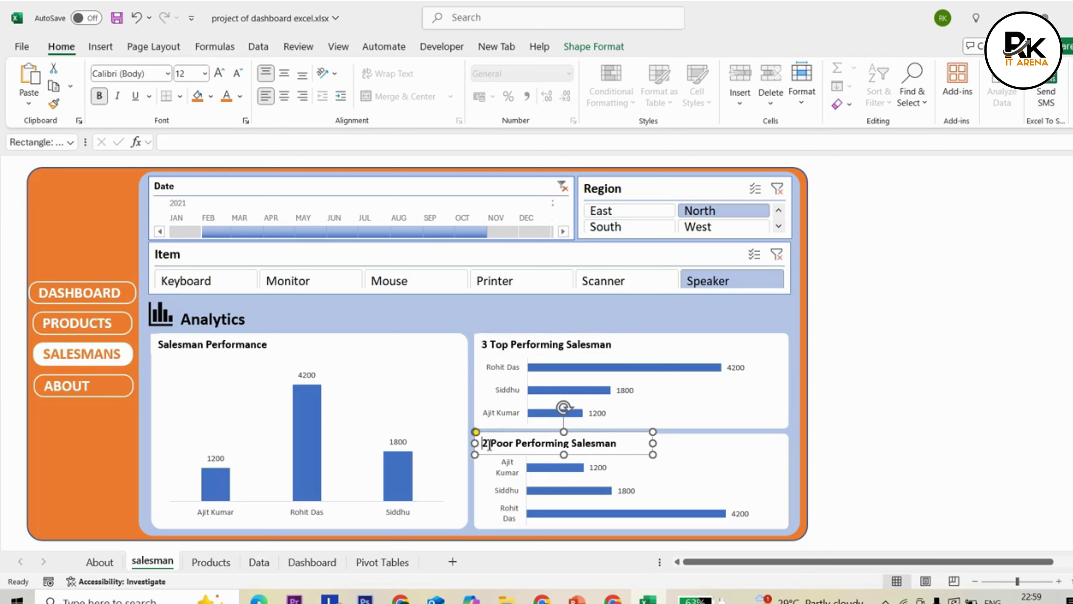
{"action": "double_click", "coordinate": [486, 443]}
{"action": "type", "text": "3"}
{"action": "left_click", "coordinate": [356, 366]}
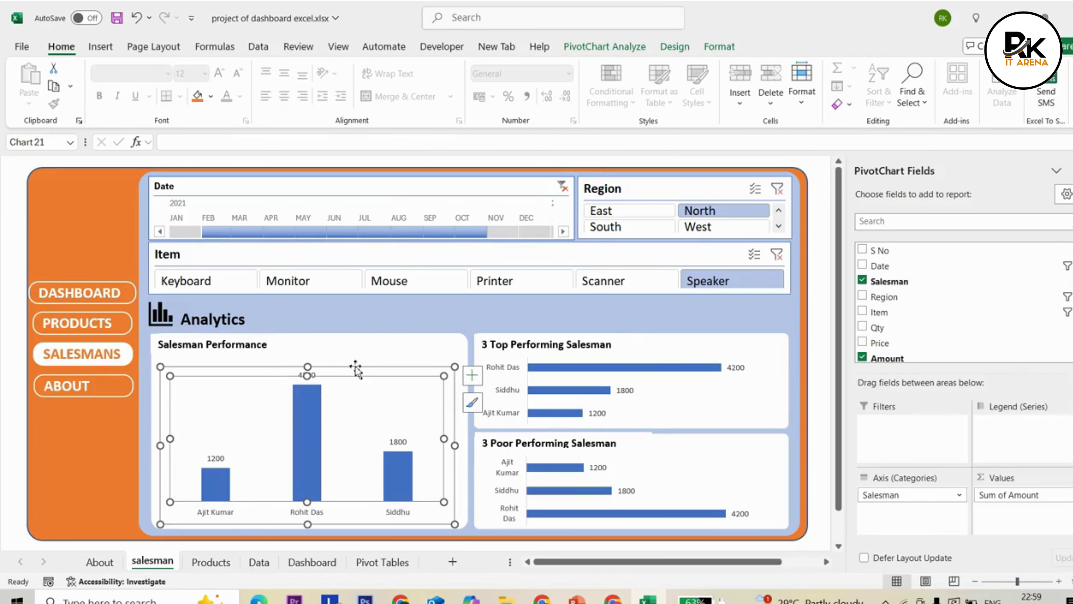
Step: Filter the Item slicer to Monitor, visit the Products page and return to the Salesmans page
{"action": "left_click", "coordinate": [316, 288]}
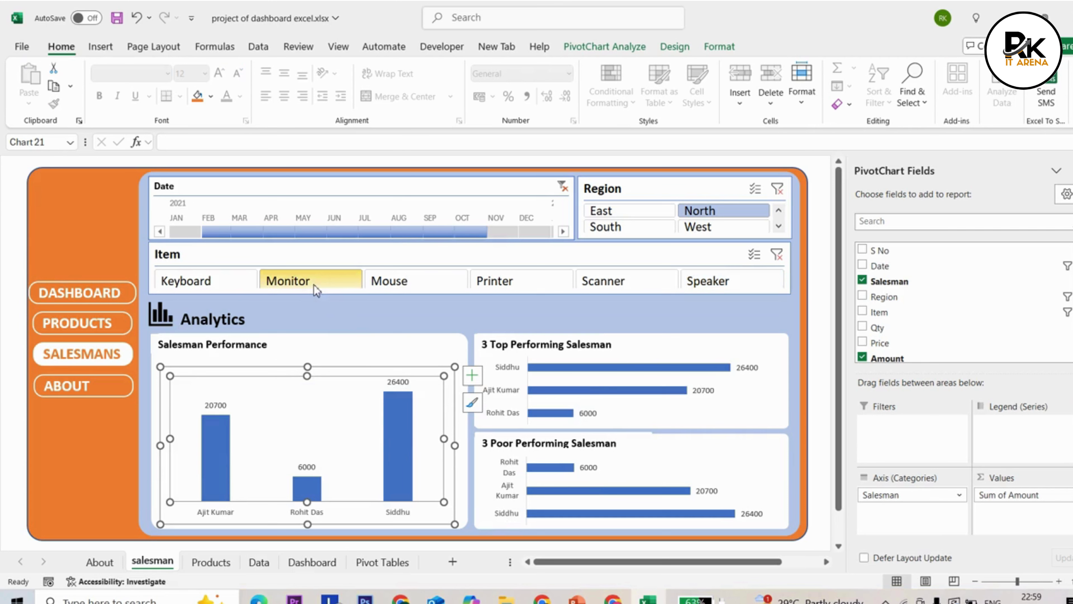
{"action": "left_click", "coordinate": [101, 326]}
{"action": "left_click", "coordinate": [101, 354]}
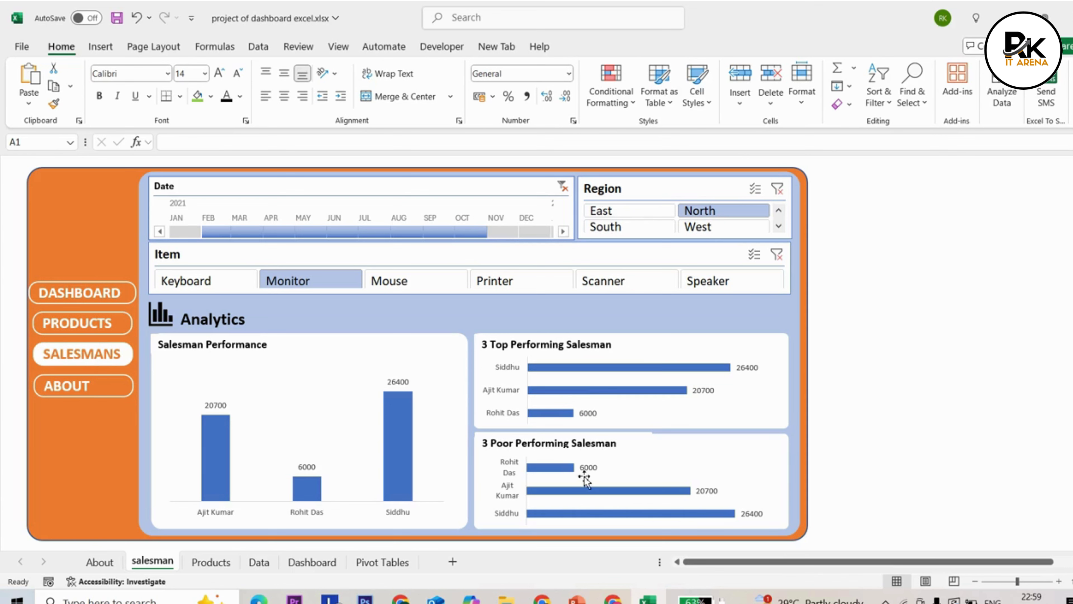
Step: Compare the salesman charts for every item from Keyboard to Speaker with the Item slicer, and go back to Mouse
{"action": "left_click", "coordinate": [219, 288]}
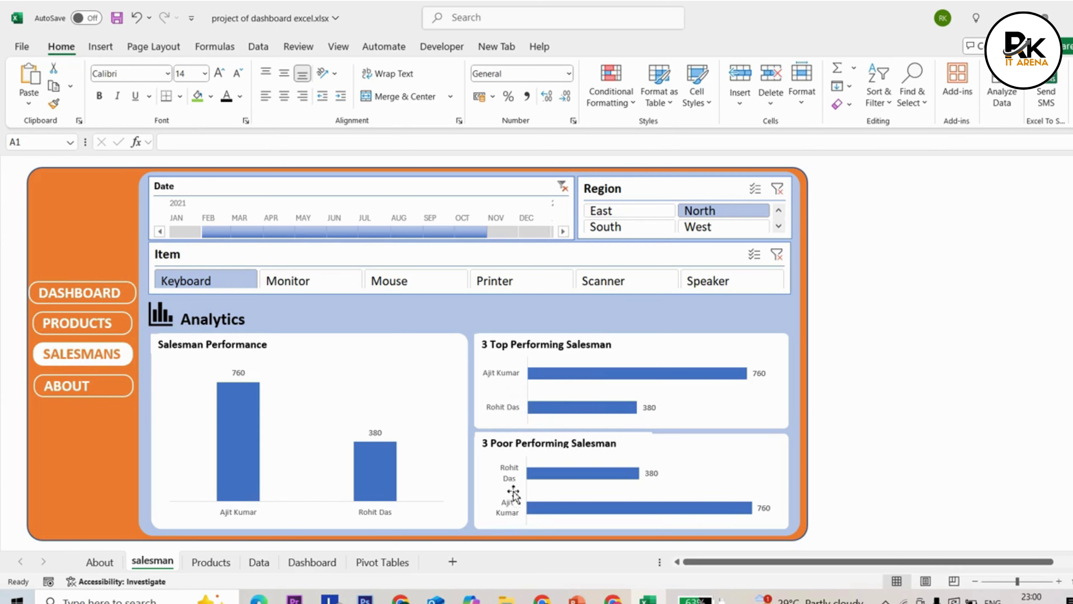
{"action": "left_click", "coordinate": [291, 283]}
{"action": "left_click", "coordinate": [384, 283]}
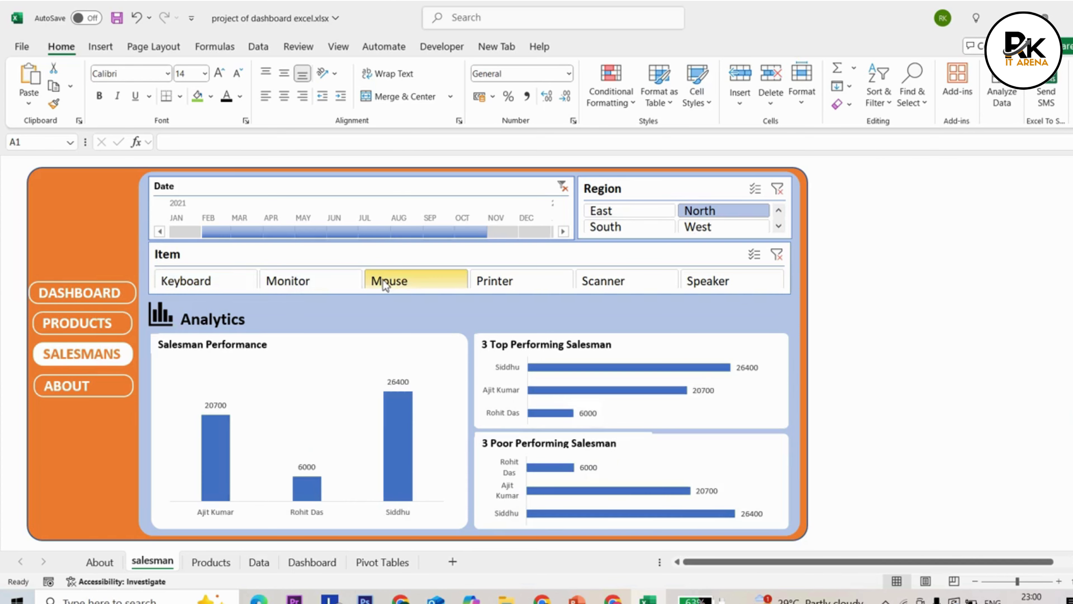
{"action": "left_click", "coordinate": [498, 282]}
{"action": "left_click", "coordinate": [599, 284]}
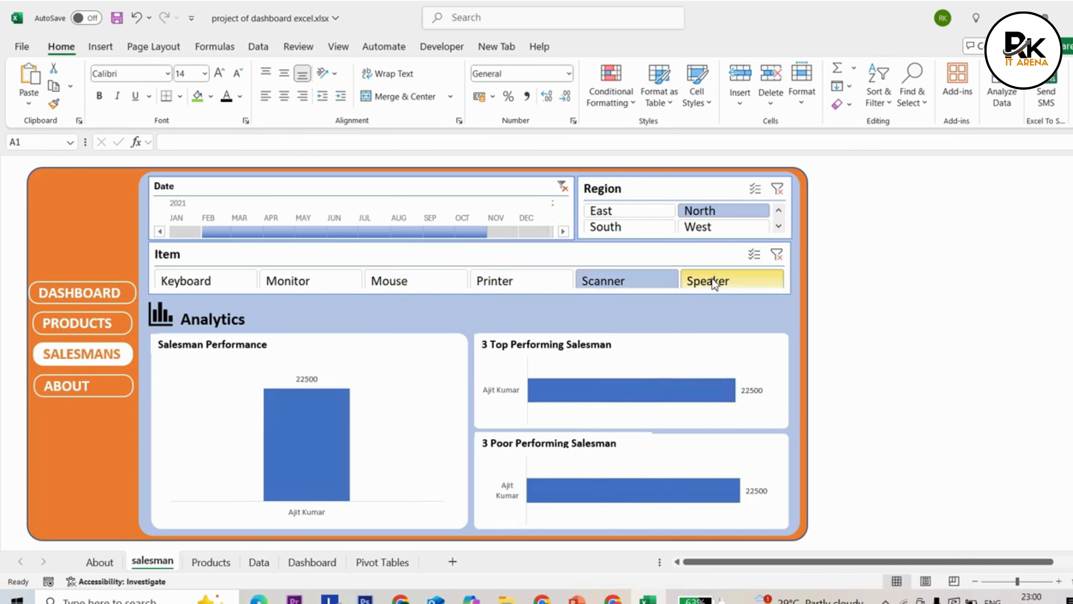
{"action": "left_click", "coordinate": [714, 281]}
{"action": "left_click", "coordinate": [643, 287]}
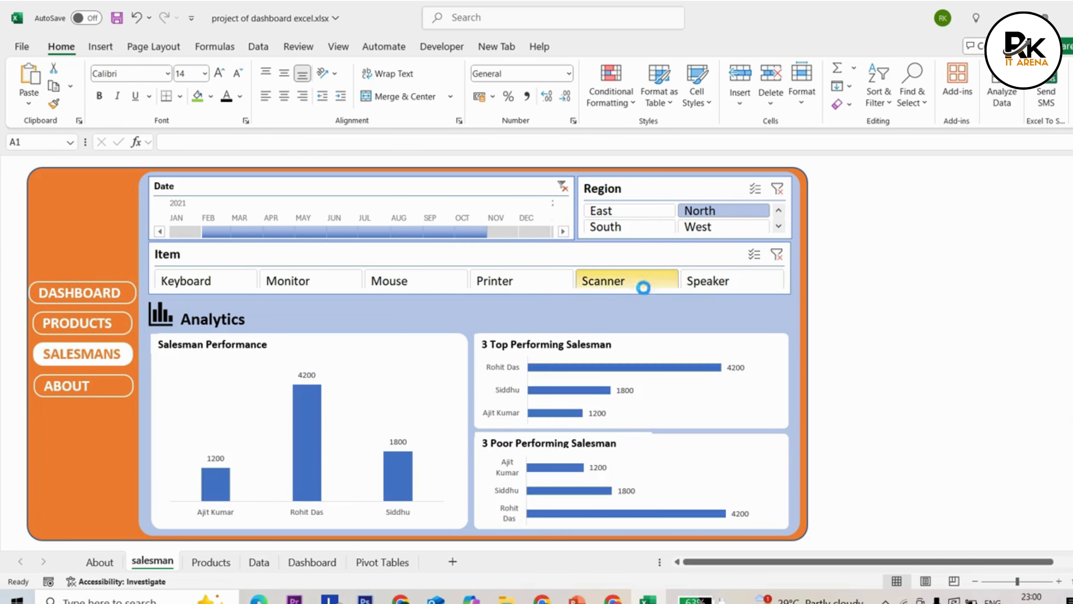
{"action": "left_click", "coordinate": [509, 281]}
{"action": "left_click", "coordinate": [429, 282]}
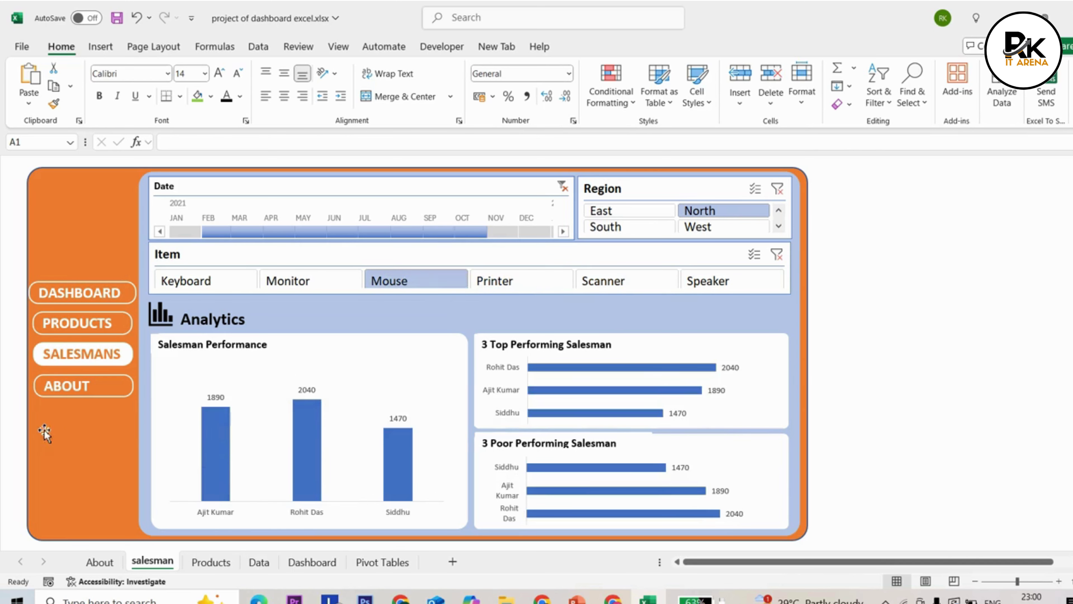
Step: View the About page, and test the page links by visiting Products, Dashboard and Products again
{"action": "left_click", "coordinate": [71, 385]}
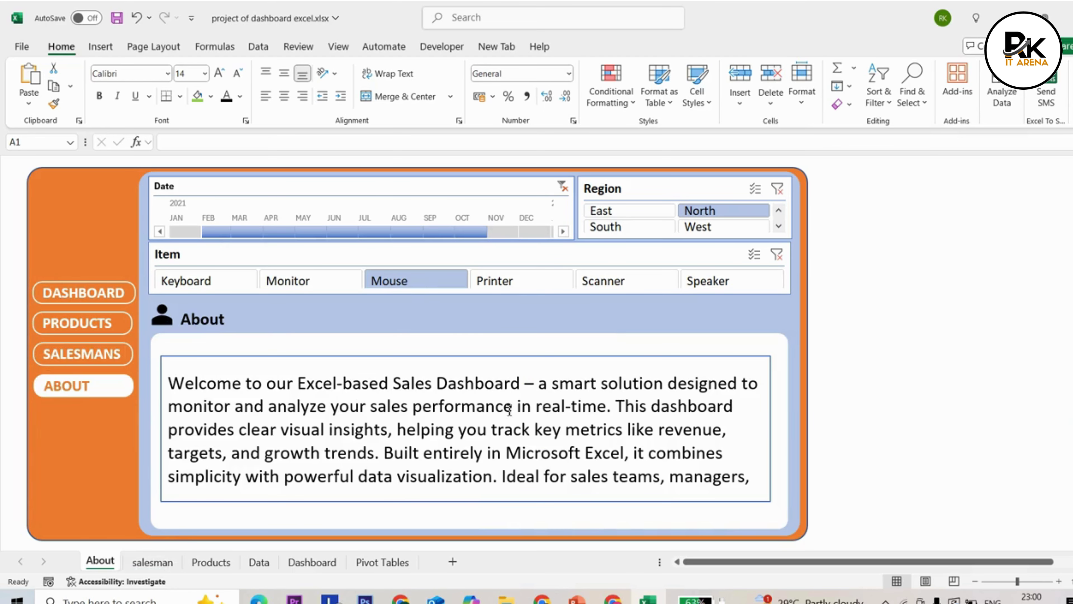
{"action": "left_click", "coordinate": [63, 326]}
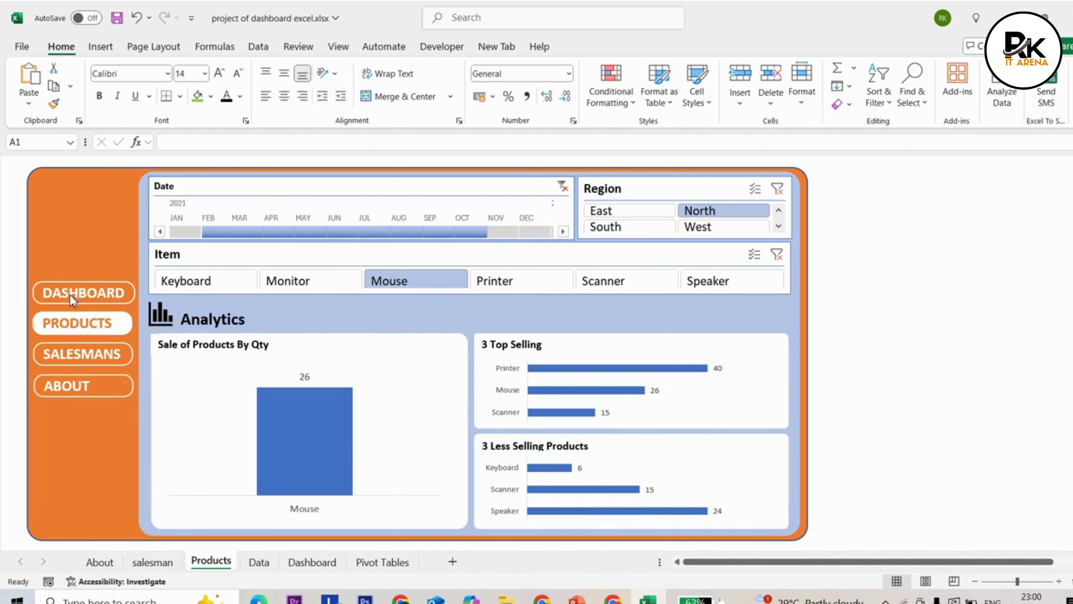
{"action": "left_click", "coordinate": [70, 294]}
{"action": "left_click", "coordinate": [73, 326]}
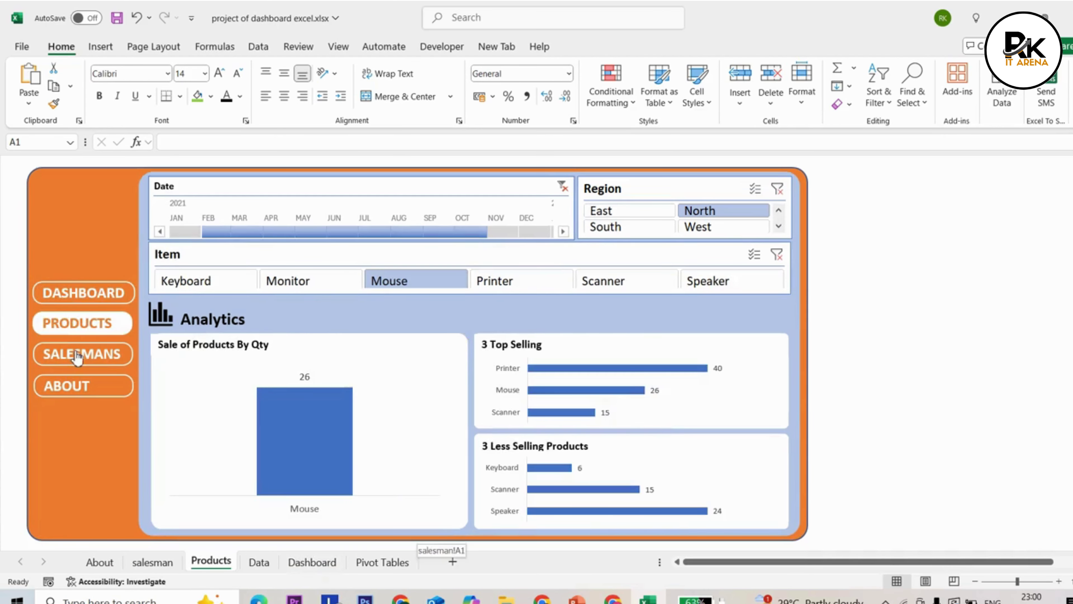